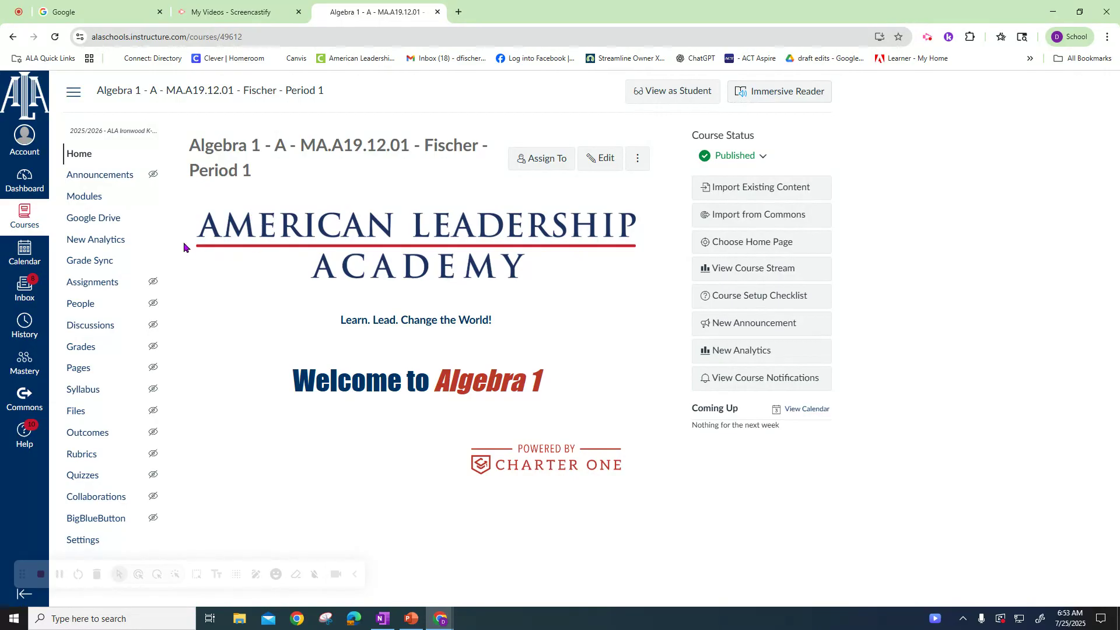
- Open the Algebra 1 course's modules and collapse the Week 1 - July 28th - August 1st and Week 2 - August 4th - 8th modules
{"action": "left_click", "coordinate": [91, 198]}
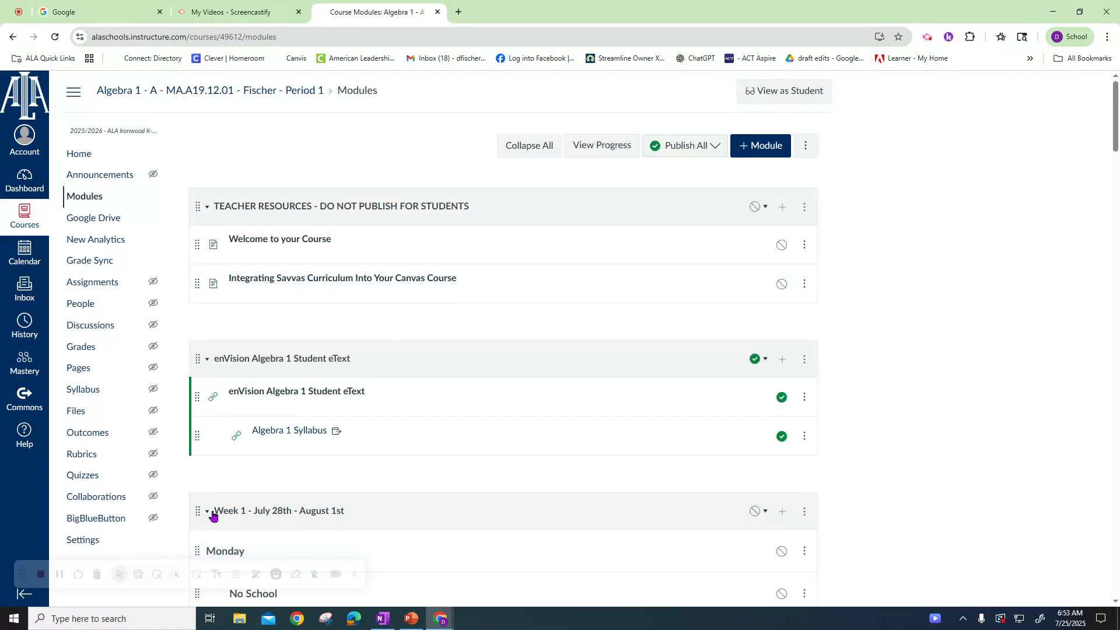
{"action": "left_click", "coordinate": [207, 485]}
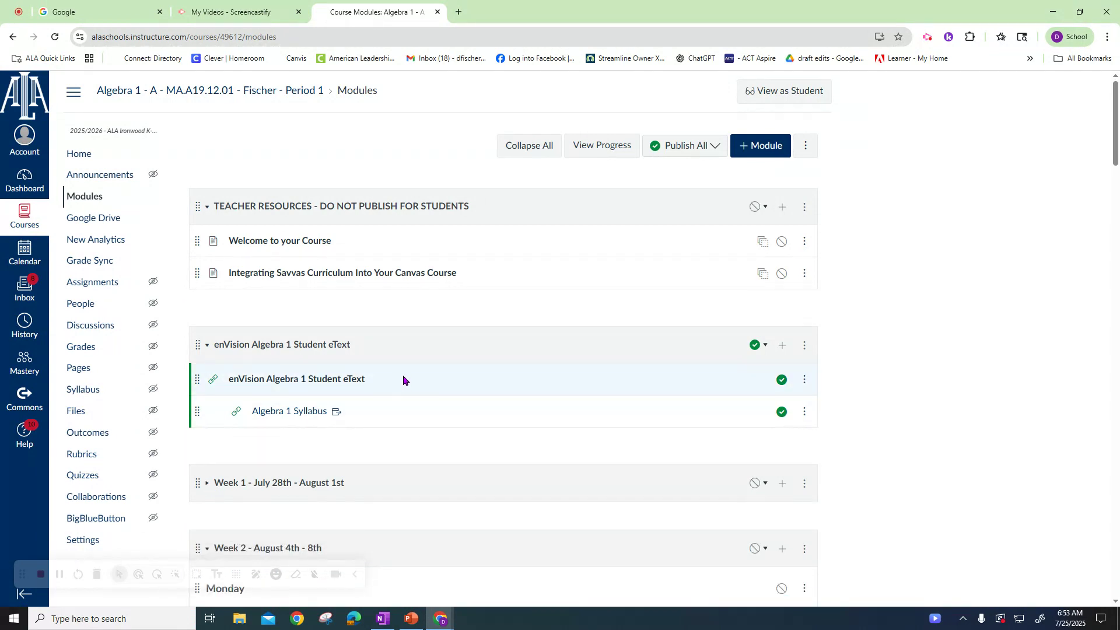
{"action": "scroll", "coordinate": [402, 379], "scroll_direction": "down", "scroll_amount": 4}
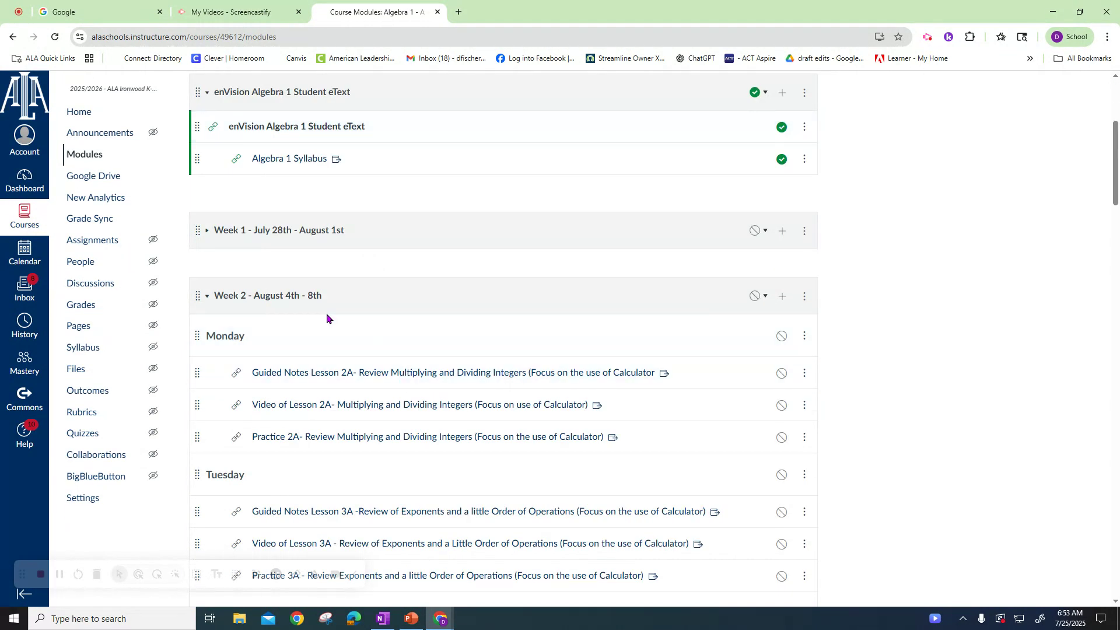
{"action": "left_click", "coordinate": [207, 299]}
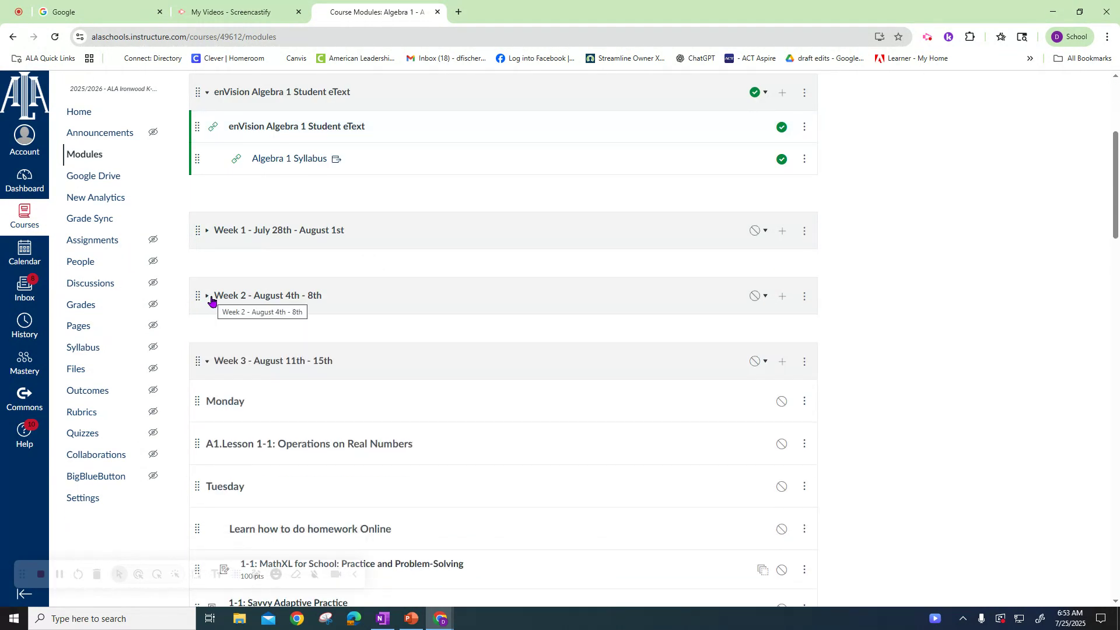
- Open the 1-1: MathXL for School: Practice and Problem-Solving assignment under Week 3 and start it
{"action": "scroll", "coordinate": [942, 298], "scroll_direction": "down", "scroll_amount": 4}
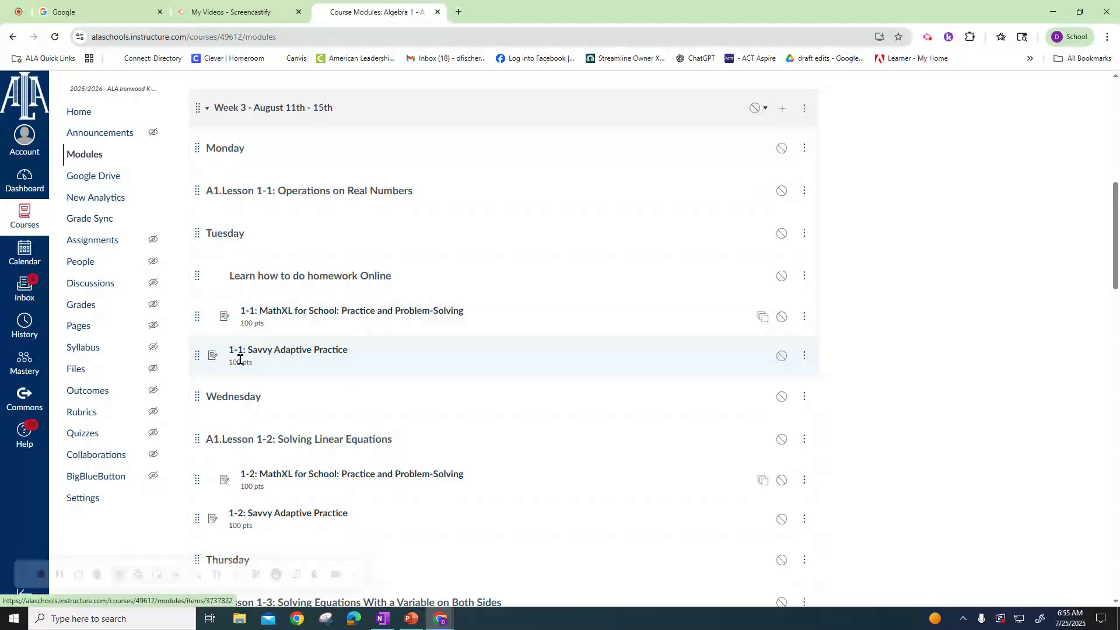
{"action": "left_click", "coordinate": [274, 314]}
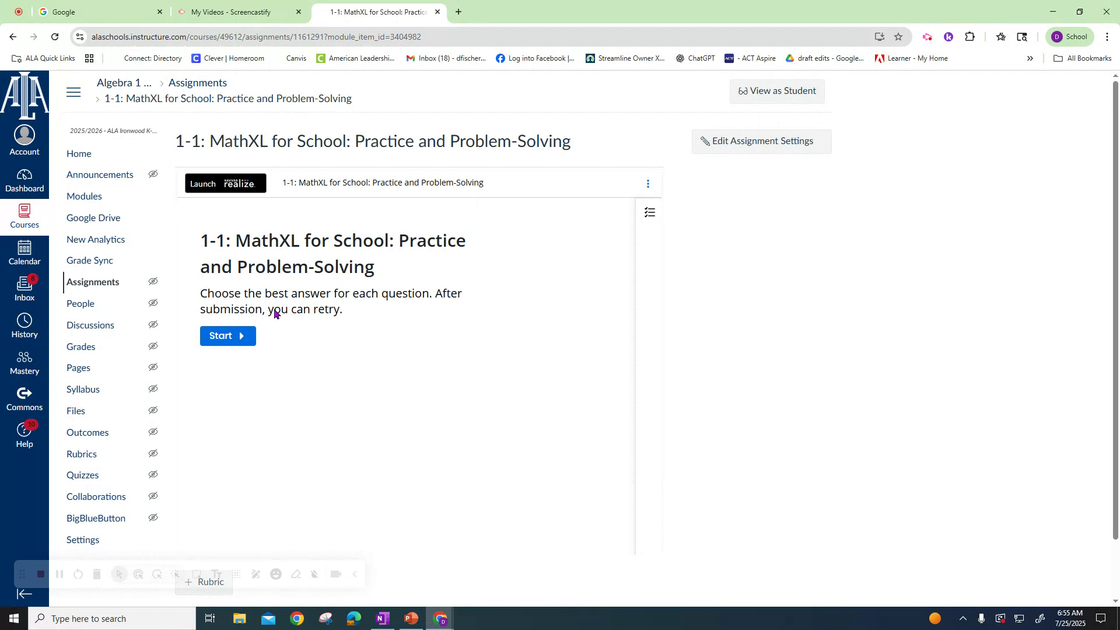
{"action": "left_click", "coordinate": [222, 336]}
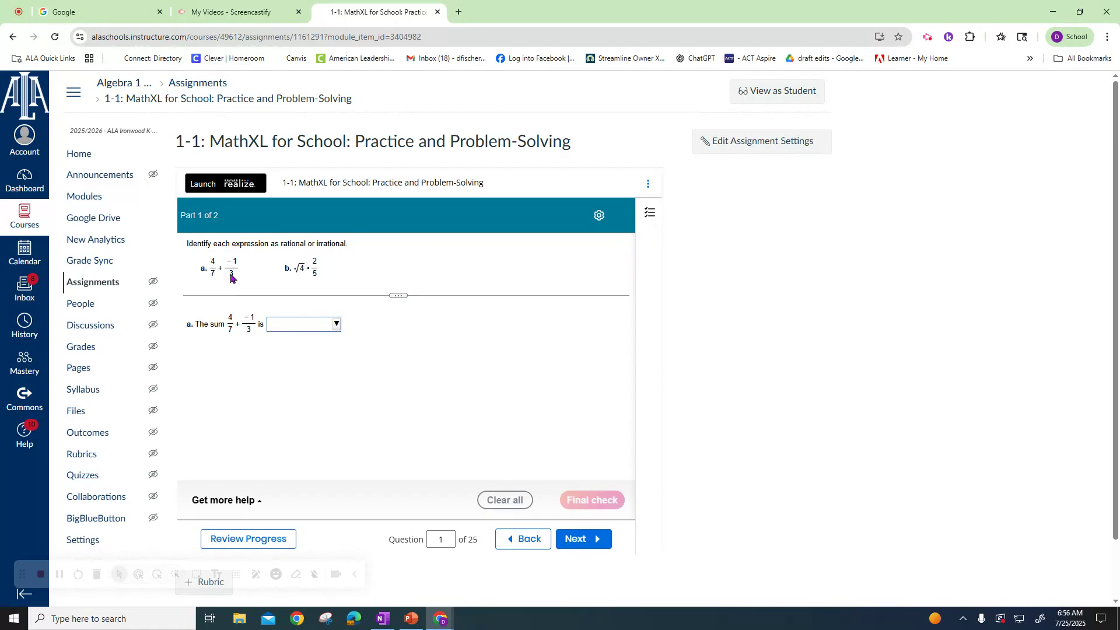
- Answer part a of question 1 with "a rational number" for the sum 4/7 + -1/3 and submit it for checking
{"action": "left_click", "coordinate": [276, 329]}
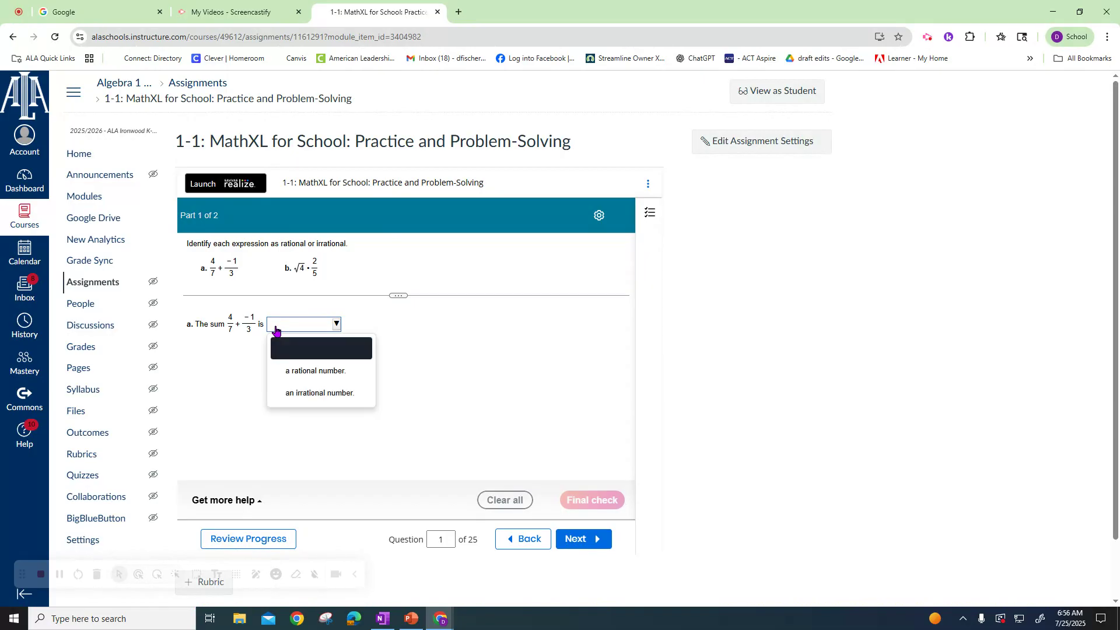
{"action": "left_click", "coordinate": [294, 371]}
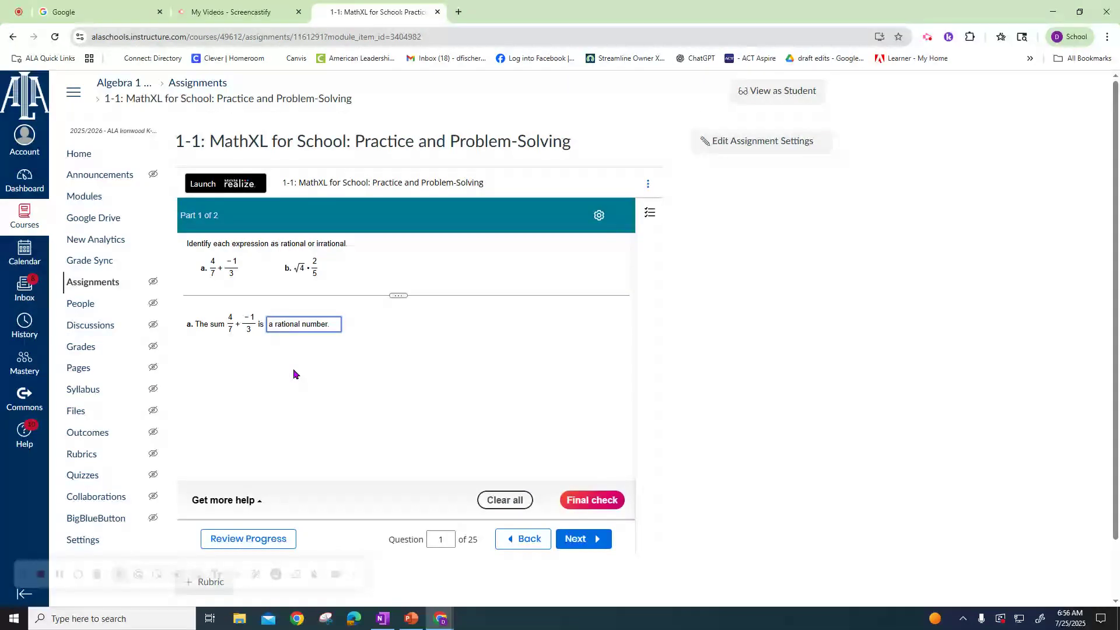
{"action": "left_click", "coordinate": [588, 500]}
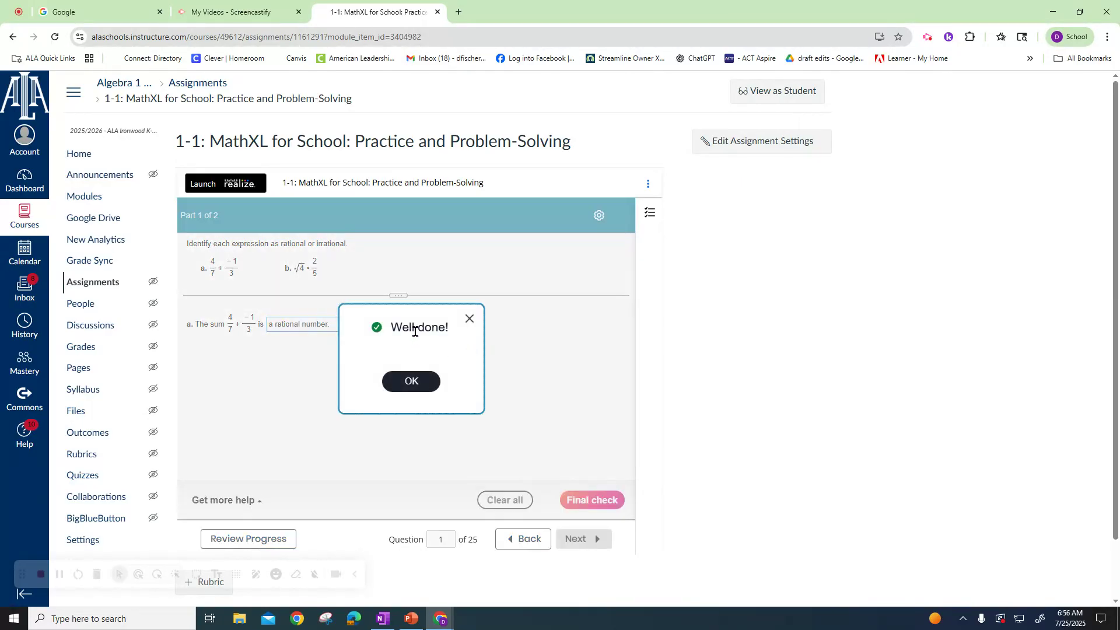
{"action": "left_click", "coordinate": [398, 382]}
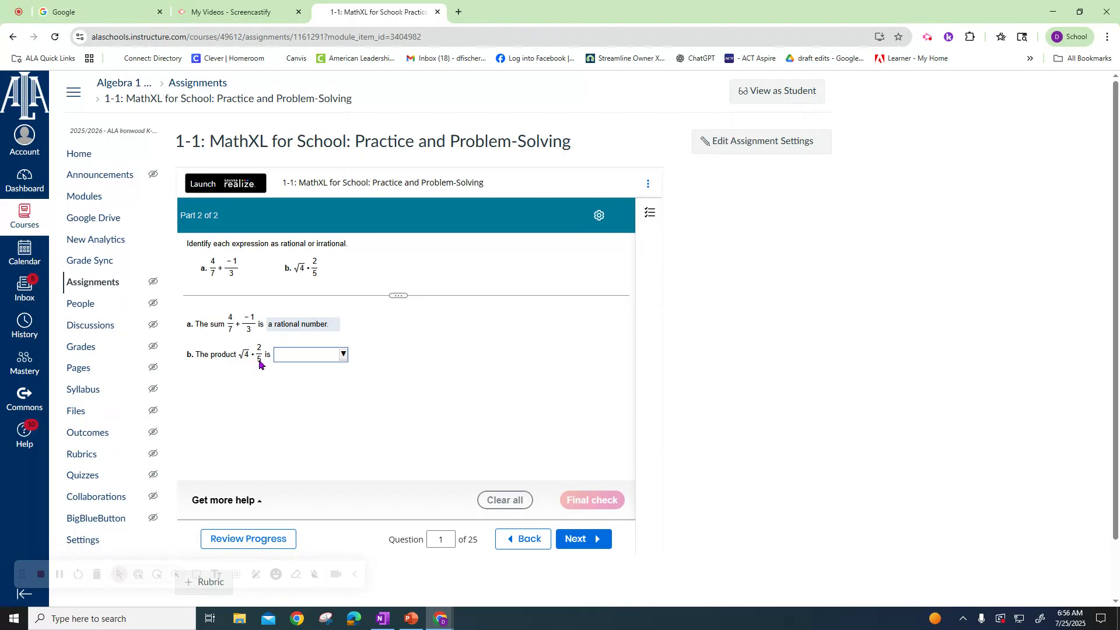
- Try answering part b of question 1 with "an irrational number" for the product √4 · 2/5
{"action": "left_click", "coordinate": [284, 358]}
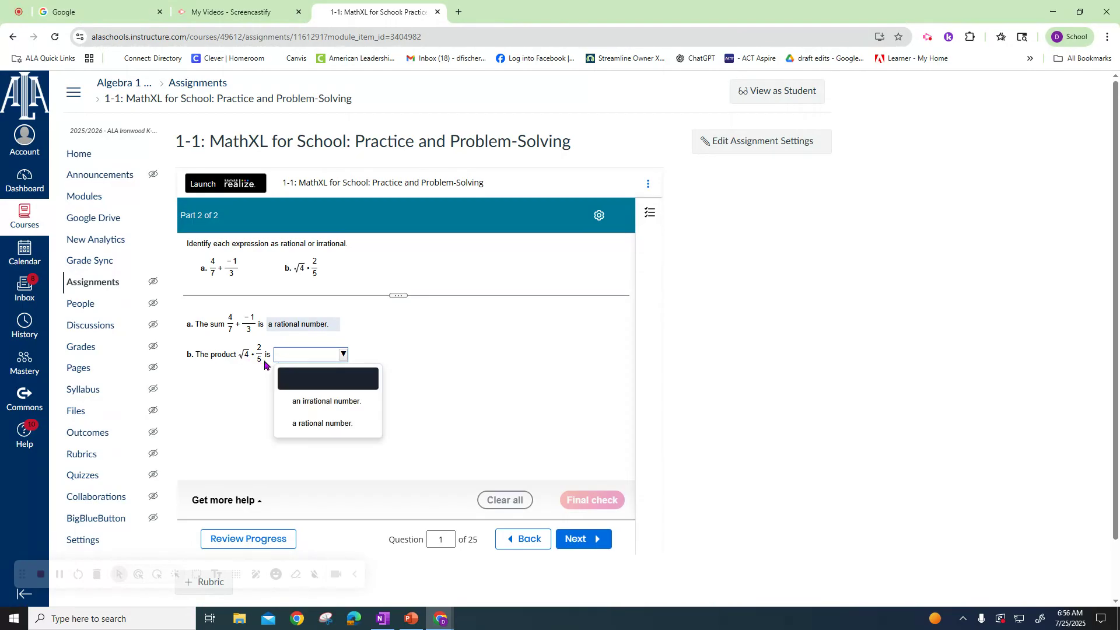
{"action": "left_click", "coordinate": [299, 401]}
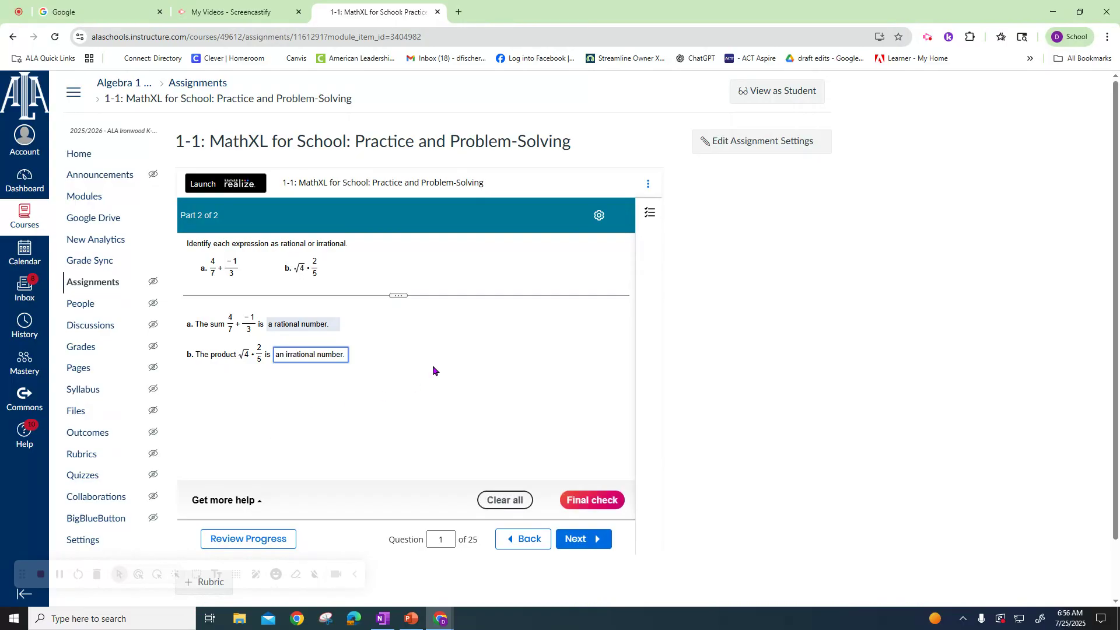
{"action": "left_click", "coordinate": [577, 503]}
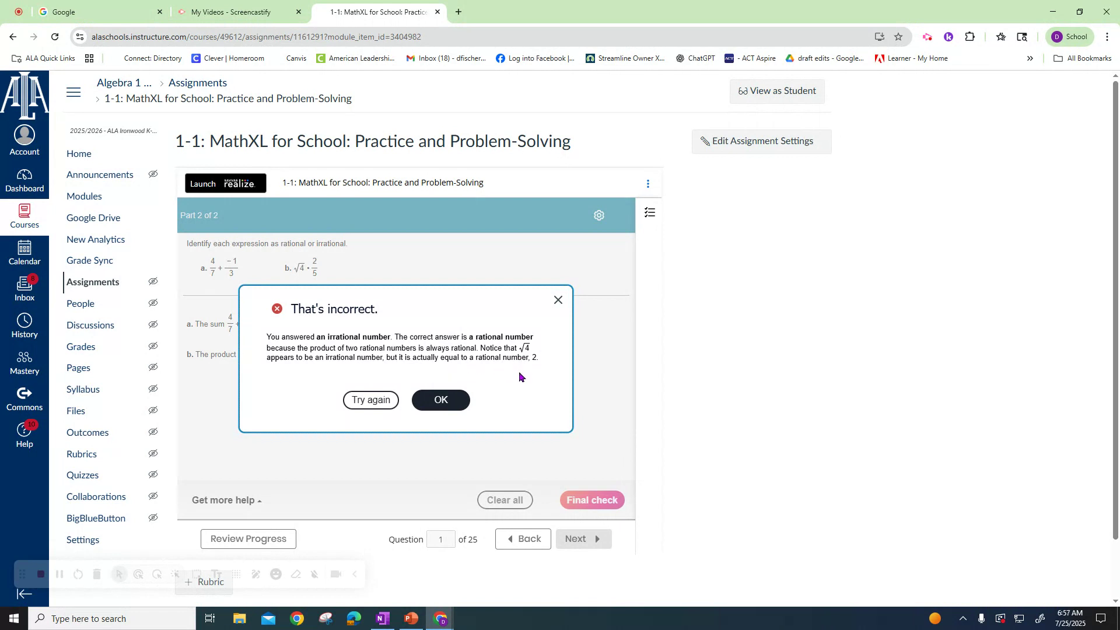
- Retry question 1 and submit "a rational number" for the part a sum 4/7 + -1/3
{"action": "left_click", "coordinate": [371, 401]}
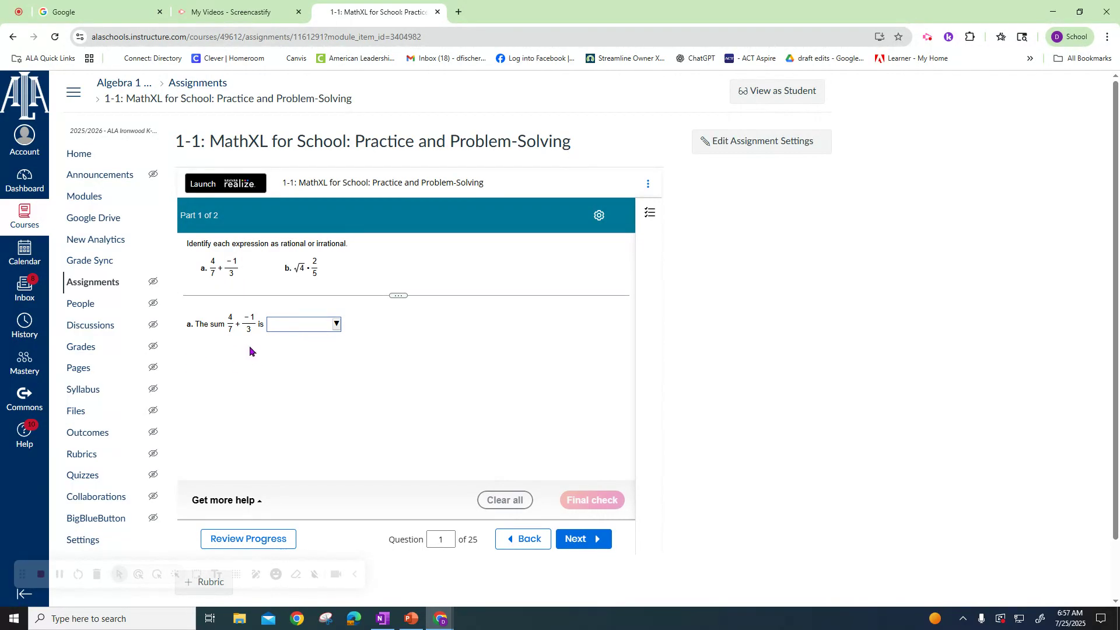
{"action": "left_click", "coordinate": [292, 328]}
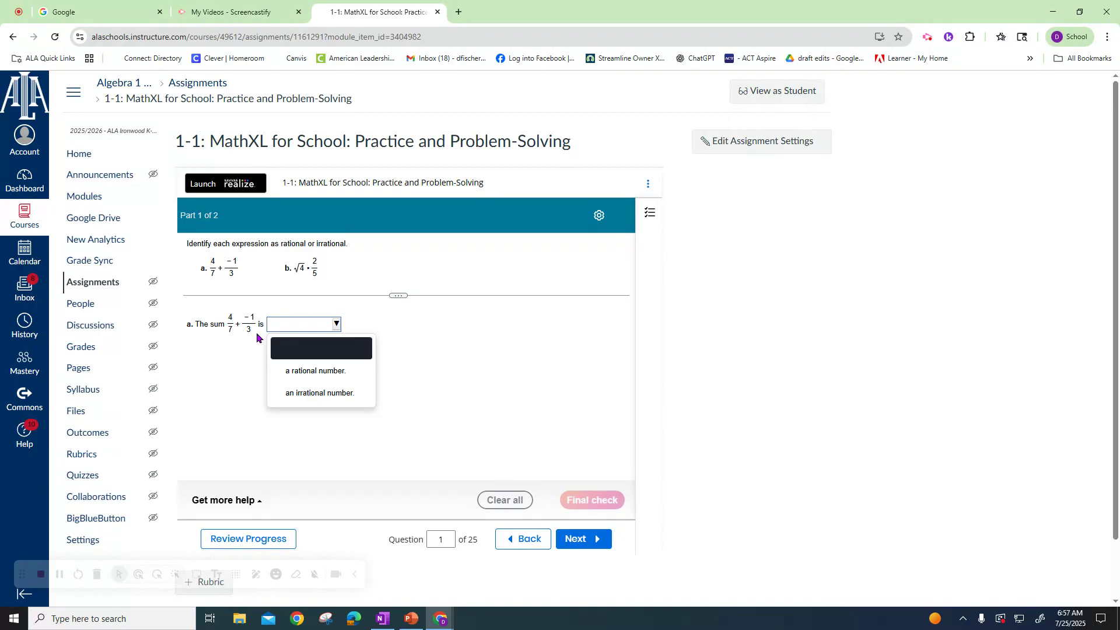
{"action": "left_click", "coordinate": [311, 374]}
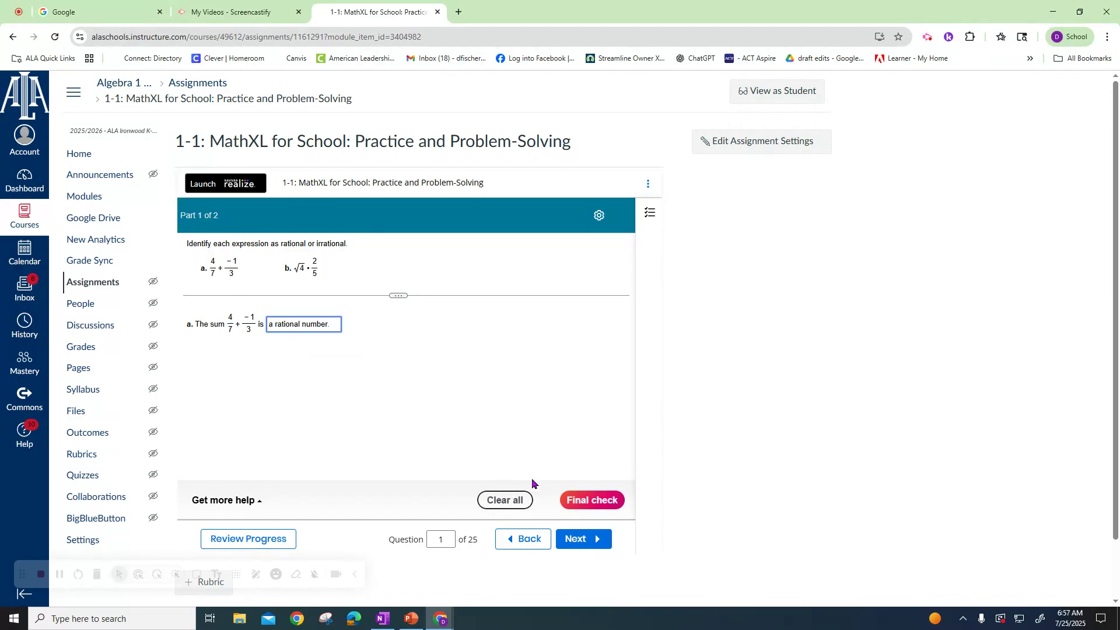
{"action": "left_click", "coordinate": [569, 502]}
{"action": "left_click", "coordinate": [403, 382]}
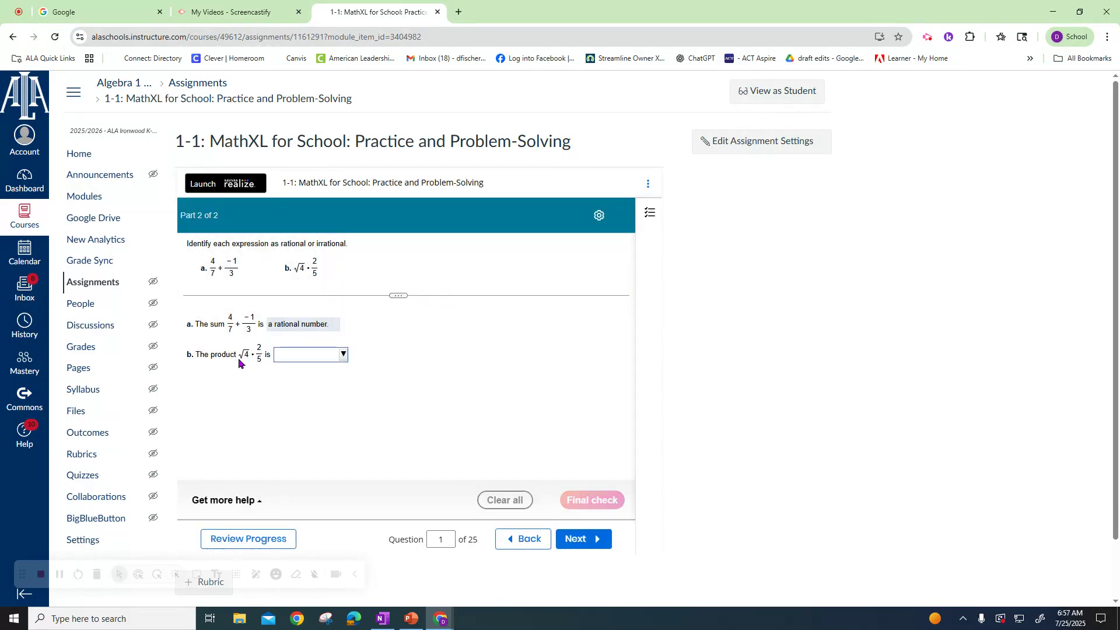
- Answer part b of question 1 with "a rational number" for the product √4 · 2/5 and submit it for checking
{"action": "left_click", "coordinate": [286, 357]}
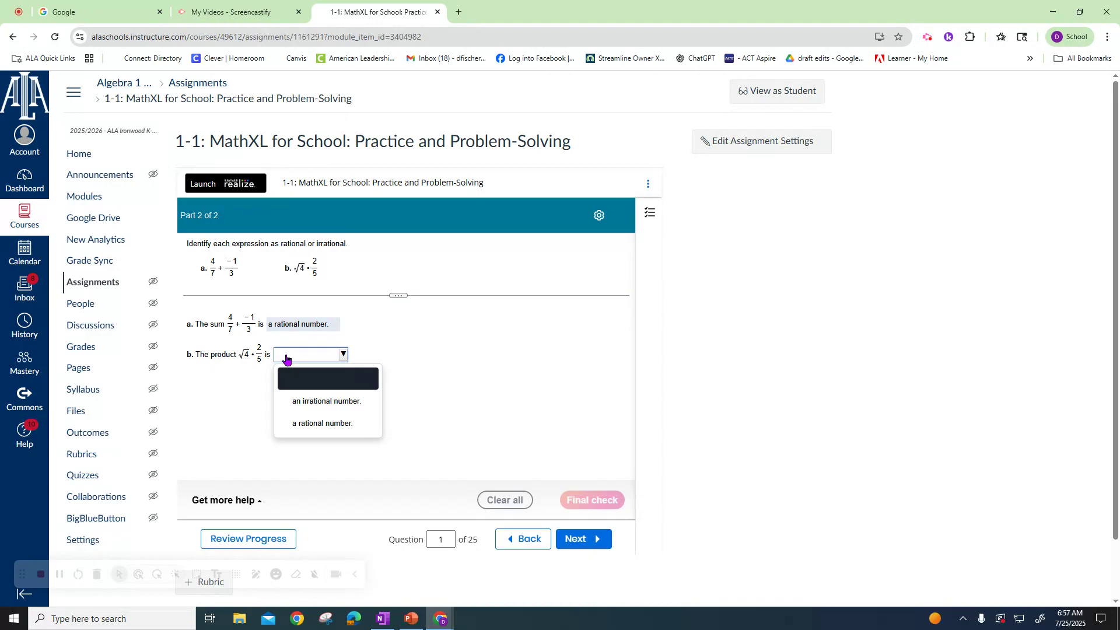
{"action": "left_click", "coordinate": [321, 428]}
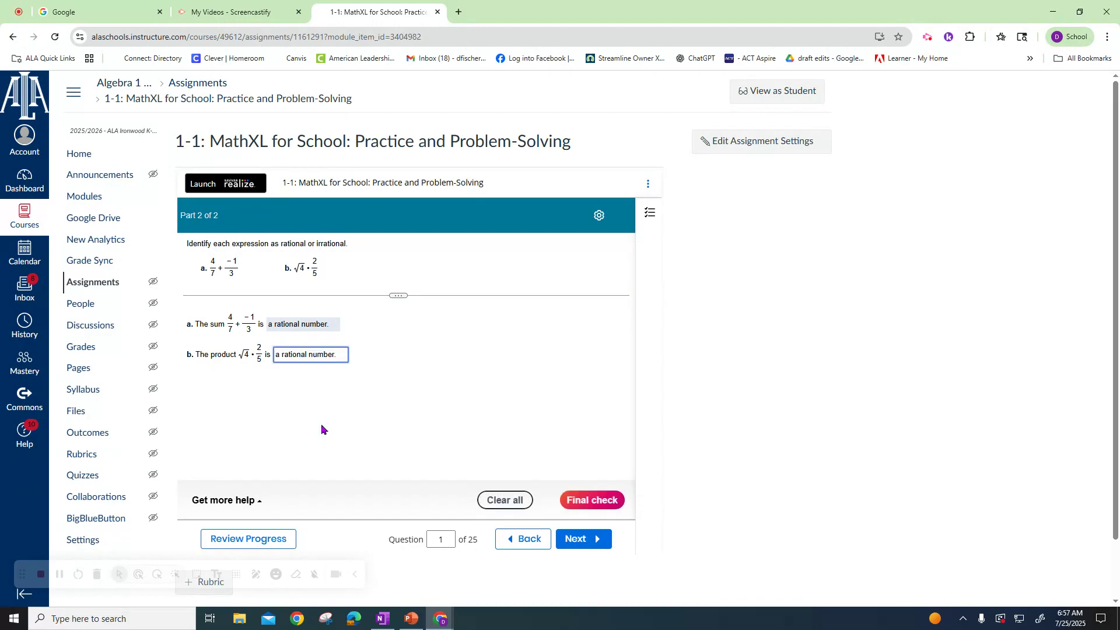
{"action": "left_click", "coordinate": [607, 503]}
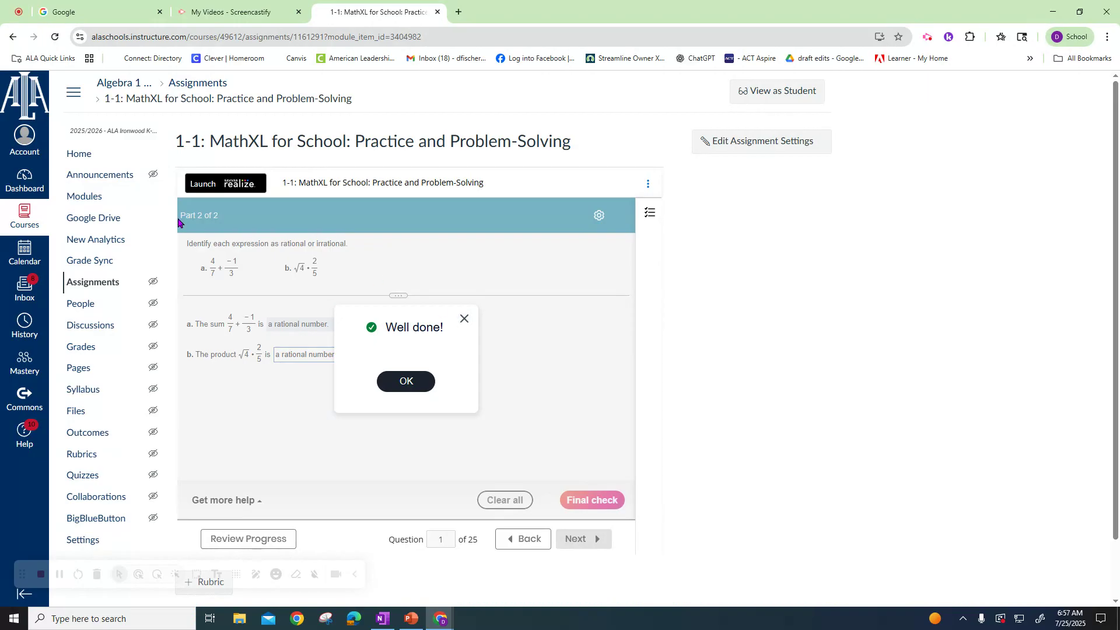
{"action": "left_click", "coordinate": [426, 385]}
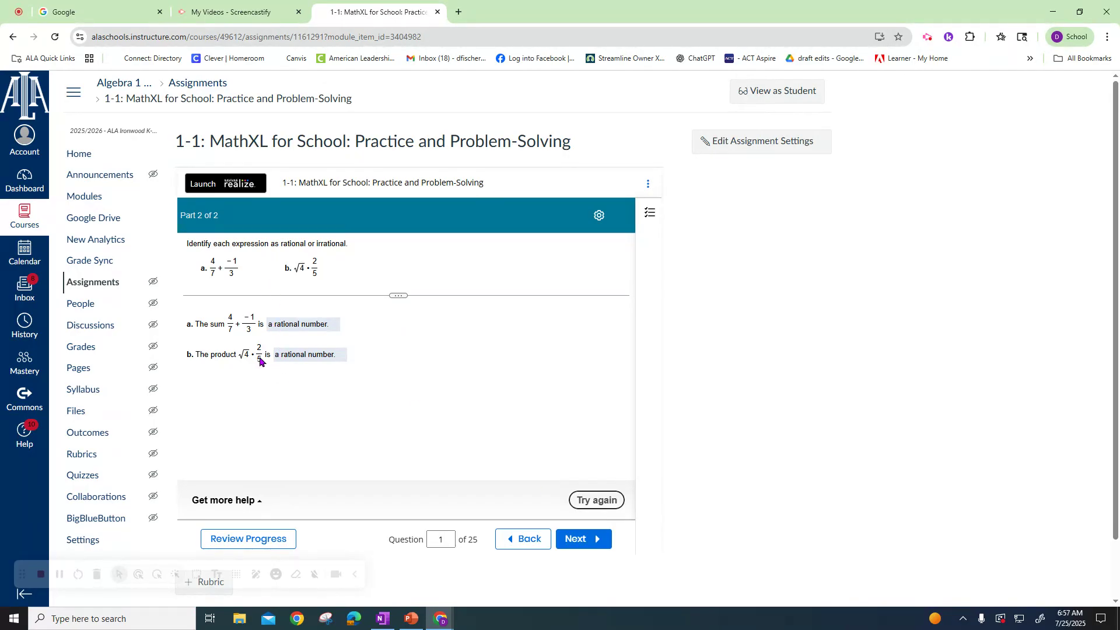
- Start question 1 over once more and submit "a rational number" as the part a answer
{"action": "left_click", "coordinate": [595, 500]}
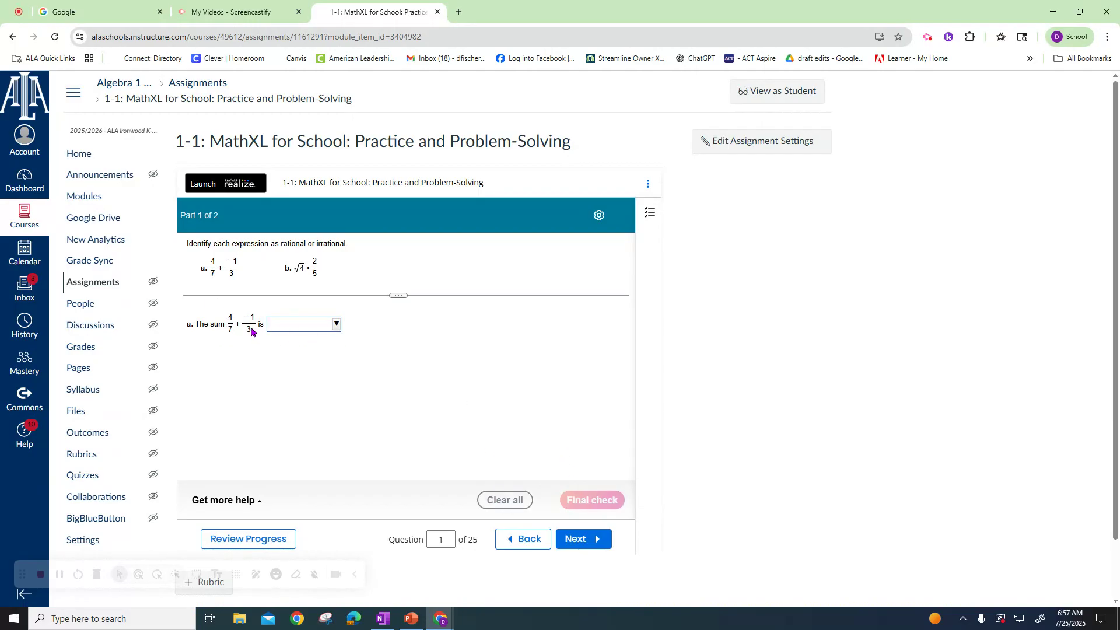
{"action": "left_click", "coordinate": [290, 328]}
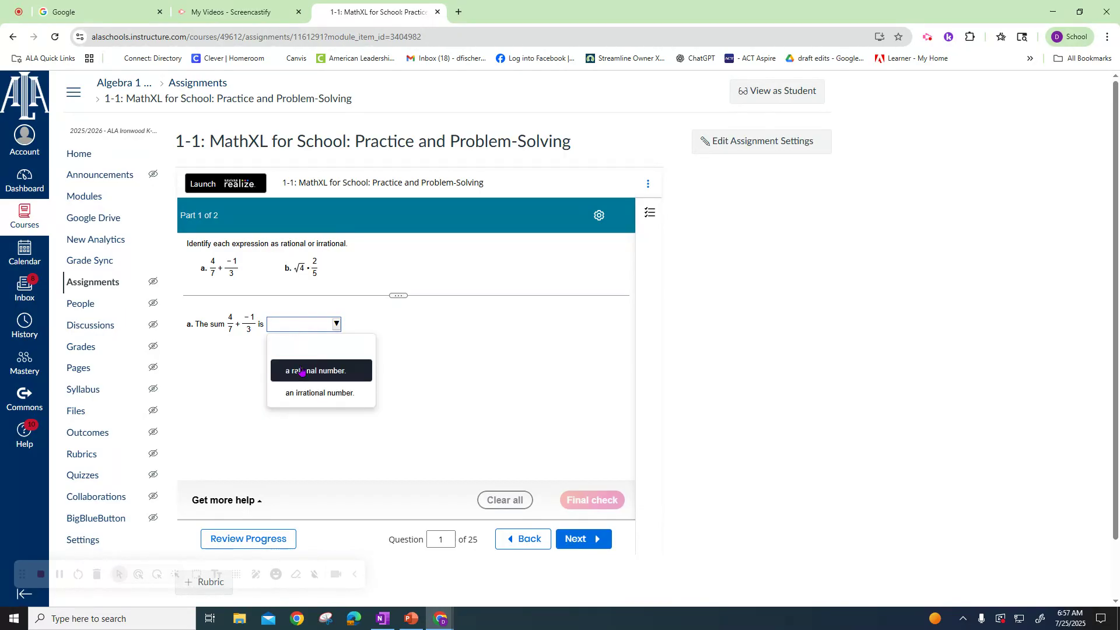
{"action": "left_click", "coordinate": [301, 370]}
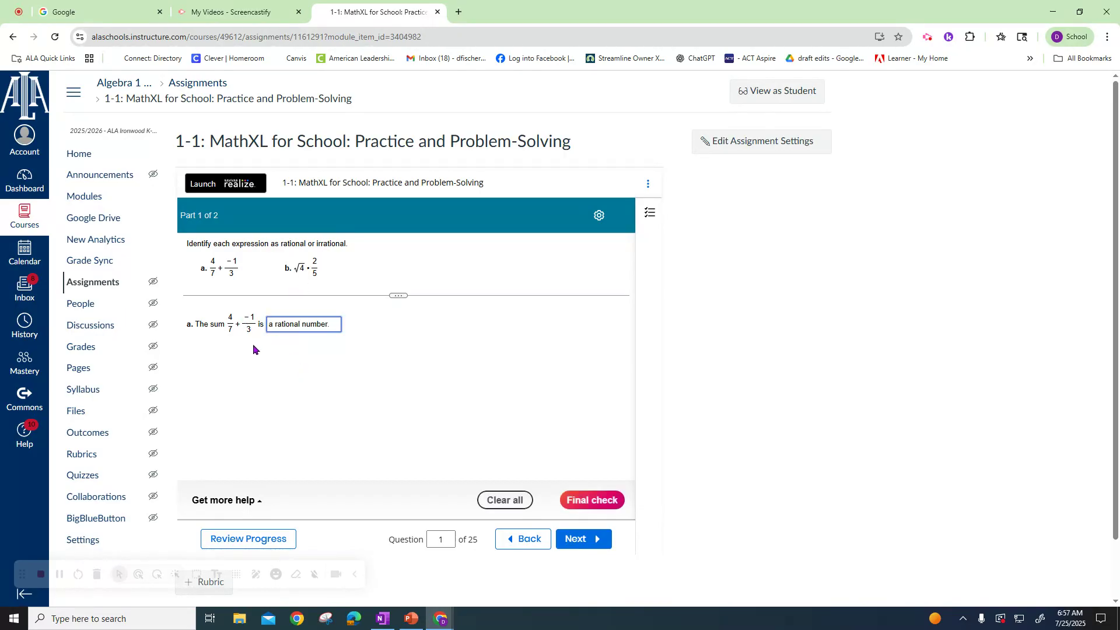
{"action": "left_click", "coordinate": [571, 502]}
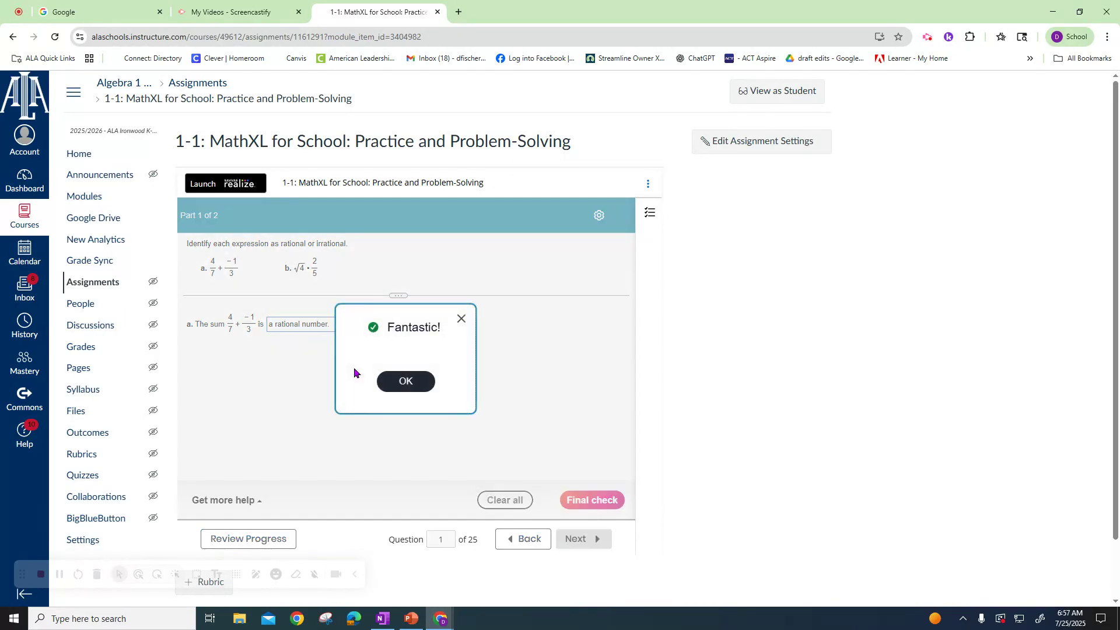
{"action": "left_click", "coordinate": [386, 382]}
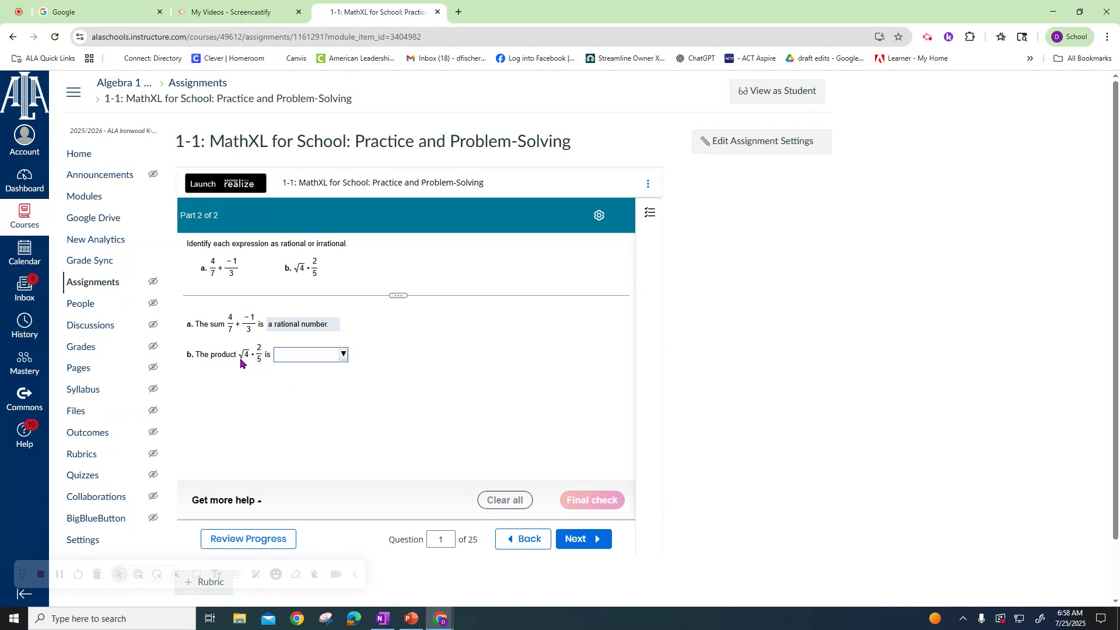
- Complete part b of question 1 by submitting "a rational number" for the product √4 · 2/5
{"action": "left_click", "coordinate": [297, 355]}
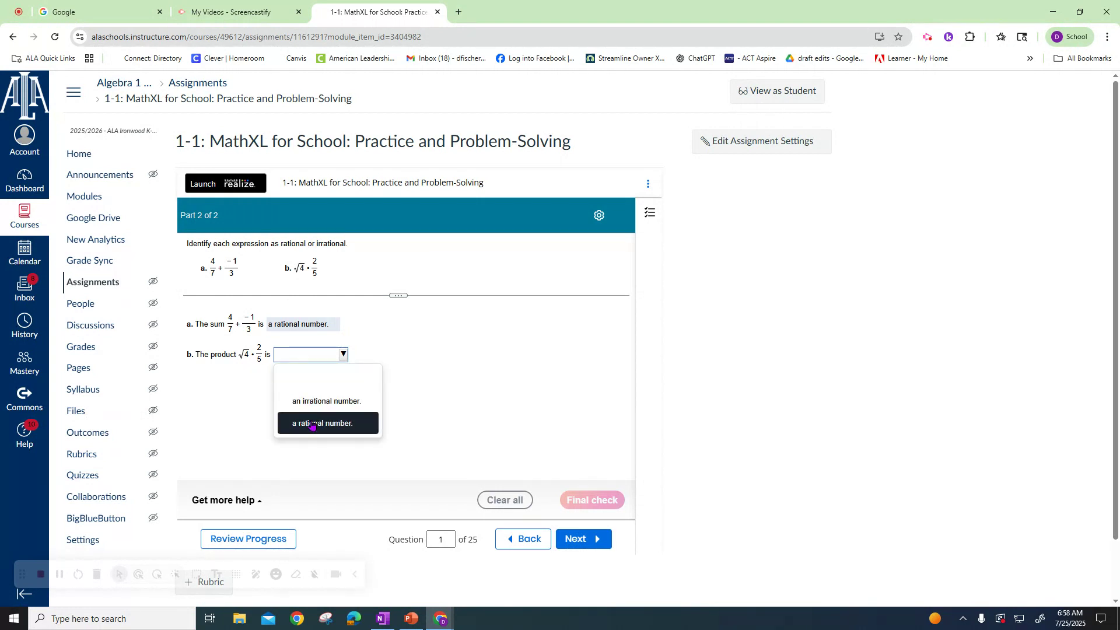
{"action": "left_click", "coordinate": [310, 424]}
{"action": "left_click", "coordinate": [571, 499]}
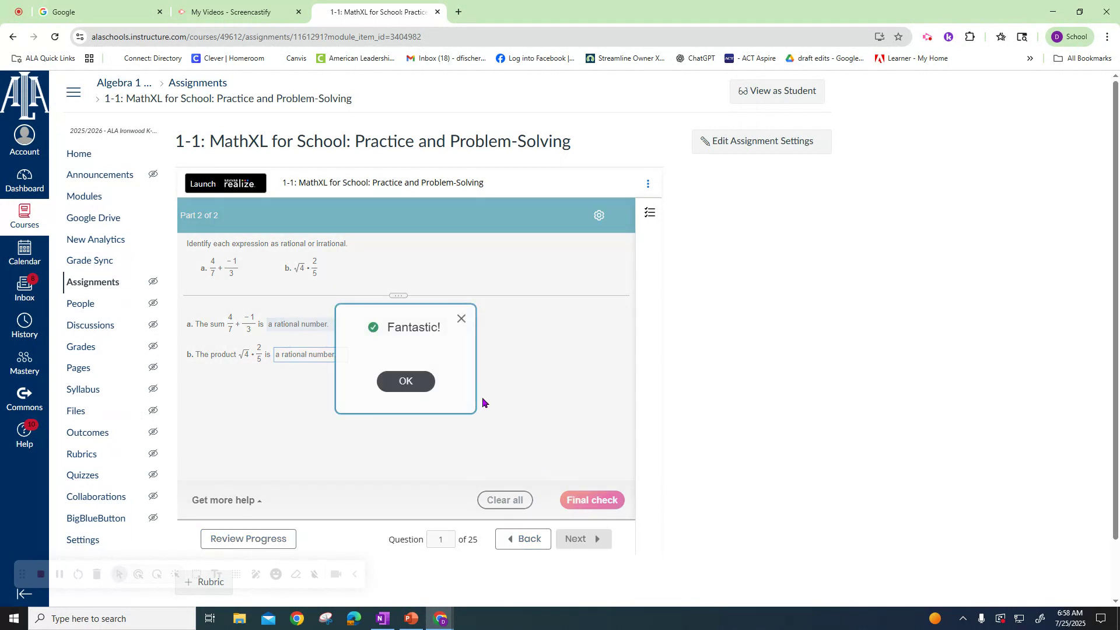
{"action": "left_click", "coordinate": [412, 382]}
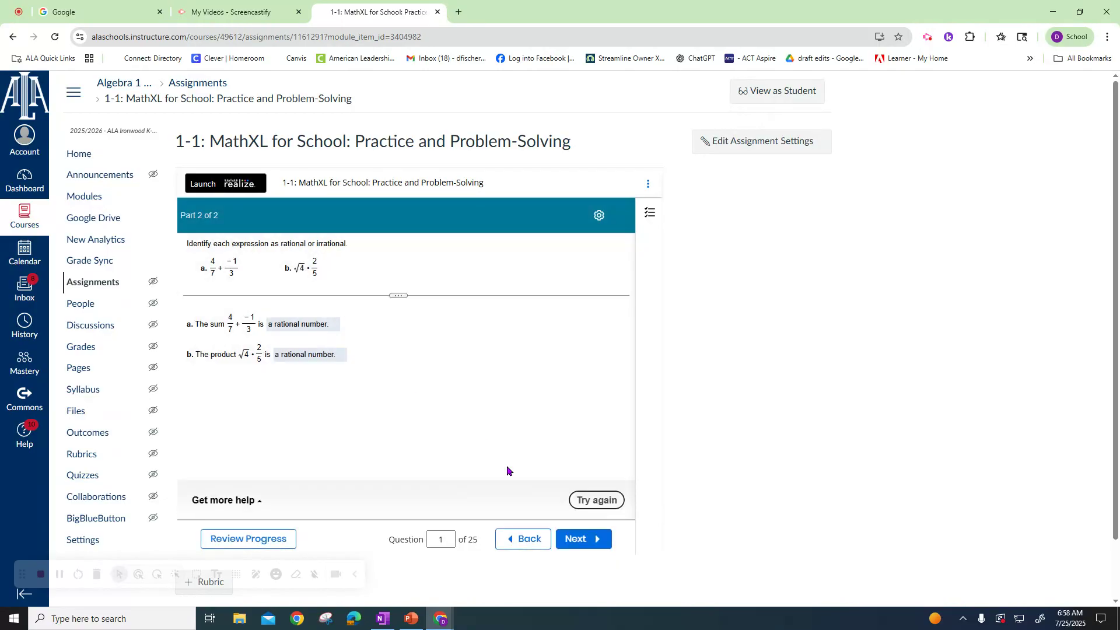
- Submit the "Yes; the product of two irrational numbers is always an irrational number" answer for question 2 and start a new attempt at it
{"action": "left_click", "coordinate": [582, 548]}
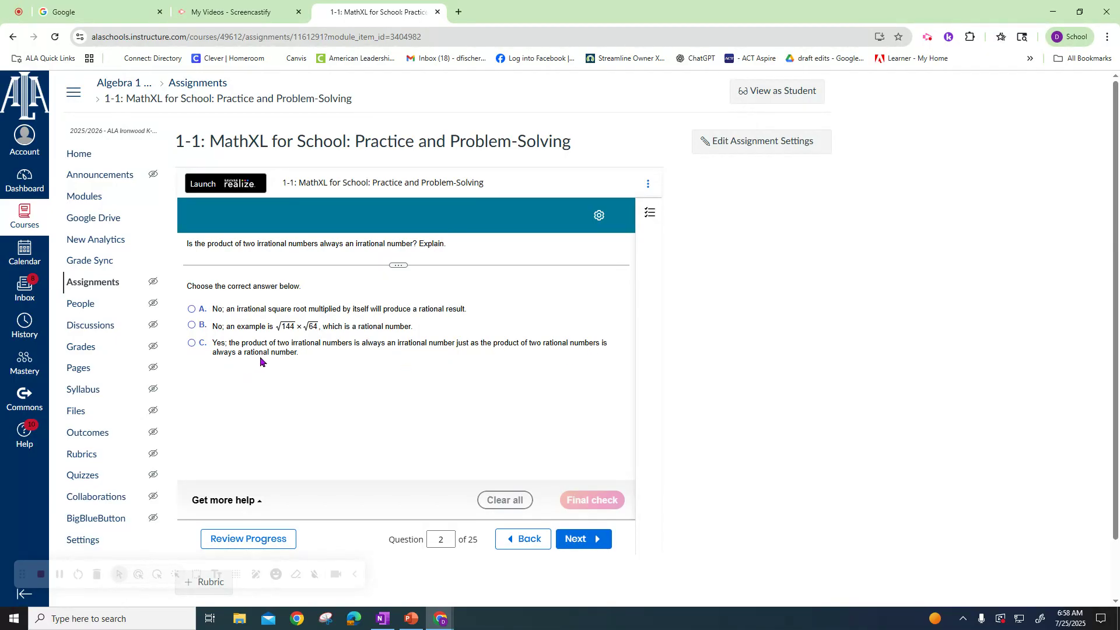
{"action": "left_click", "coordinate": [191, 344]}
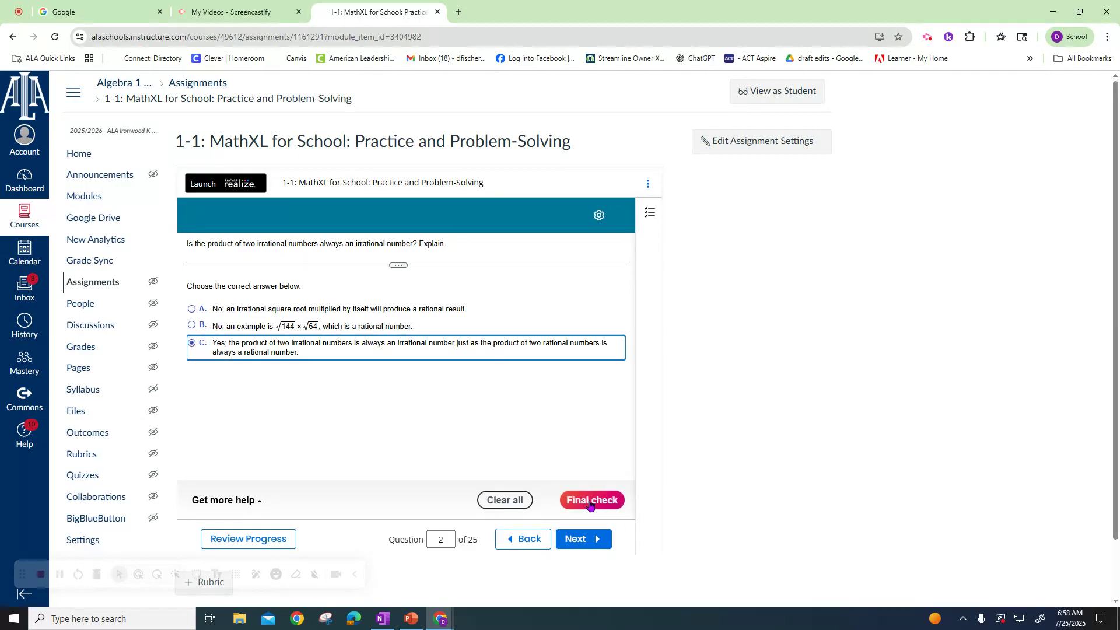
{"action": "left_click", "coordinate": [584, 500]}
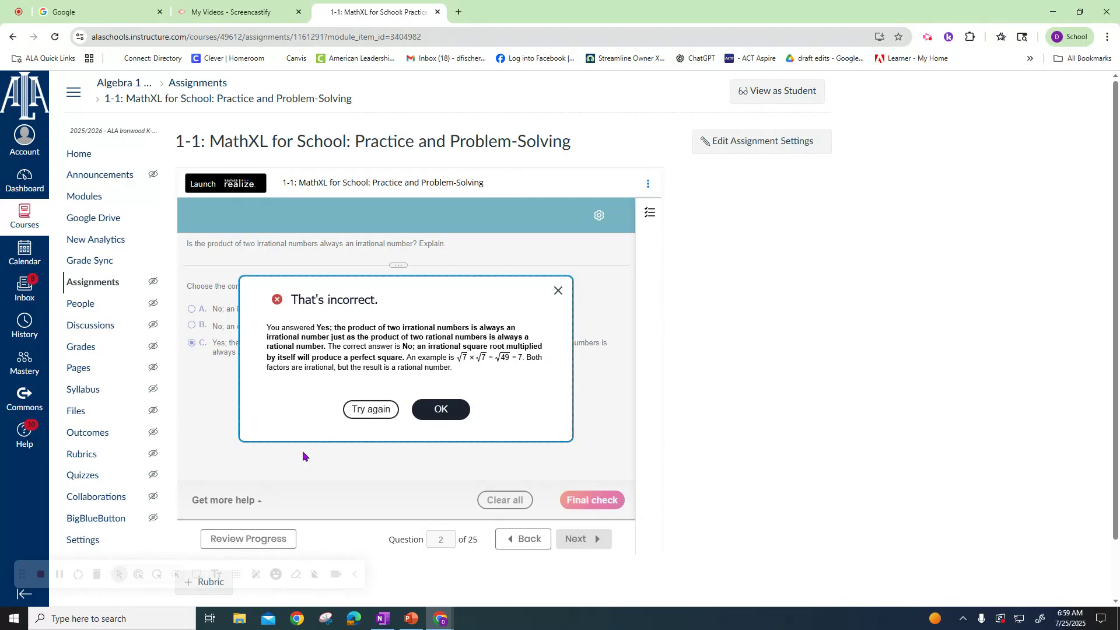
{"action": "left_click", "coordinate": [427, 408]}
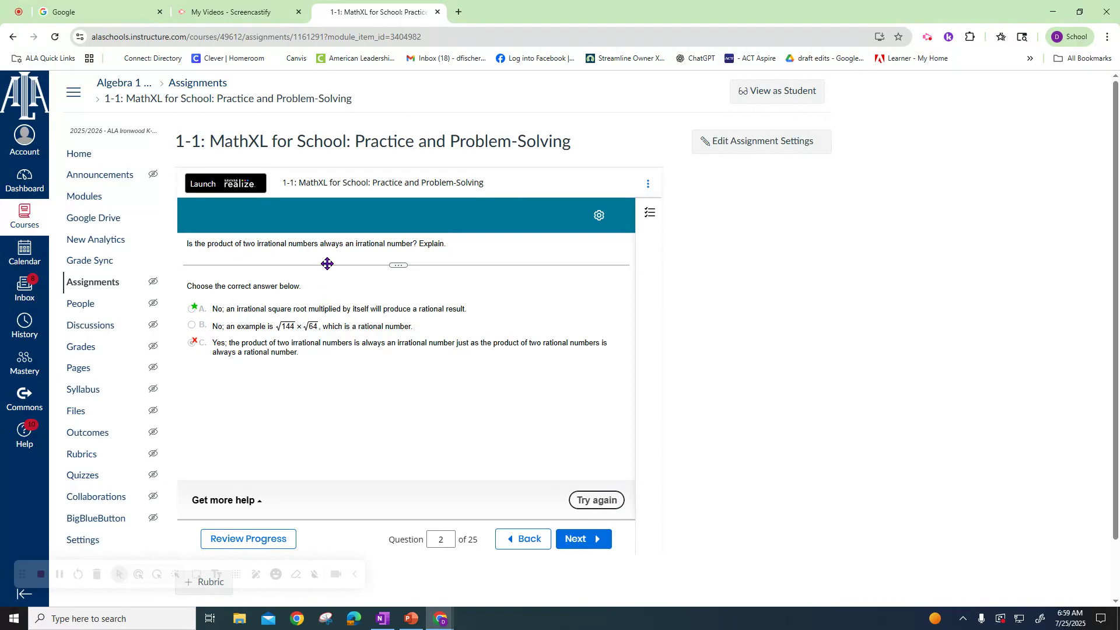
{"action": "left_click", "coordinate": [599, 501]}
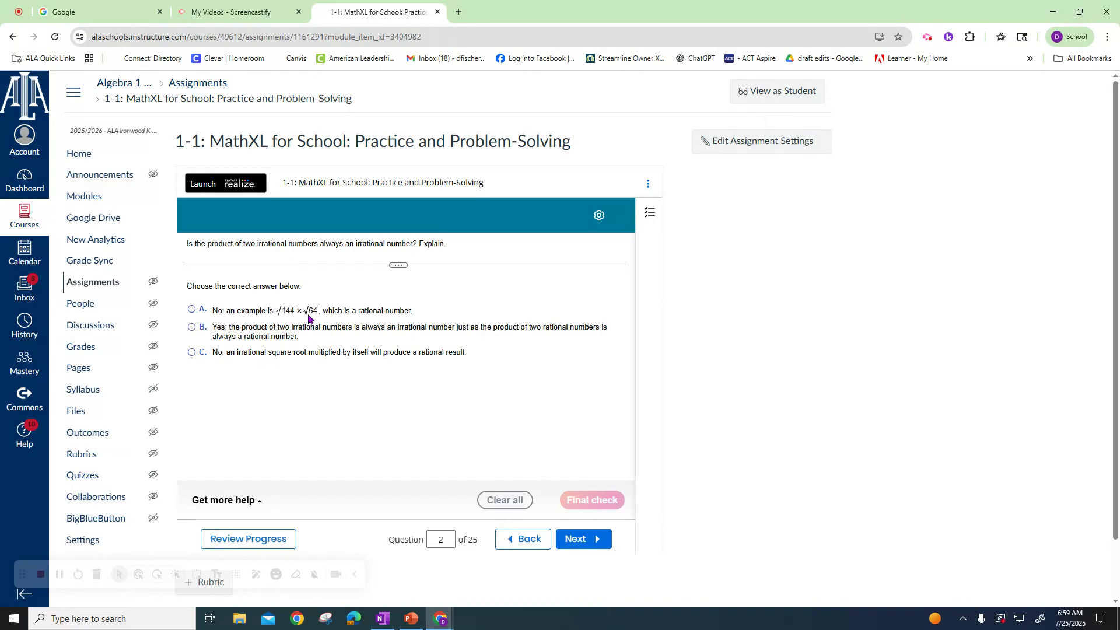
- Submit option B, the "Yes" explanation, for question 2, dismiss the feedback and retry the question
{"action": "left_click", "coordinate": [192, 329]}
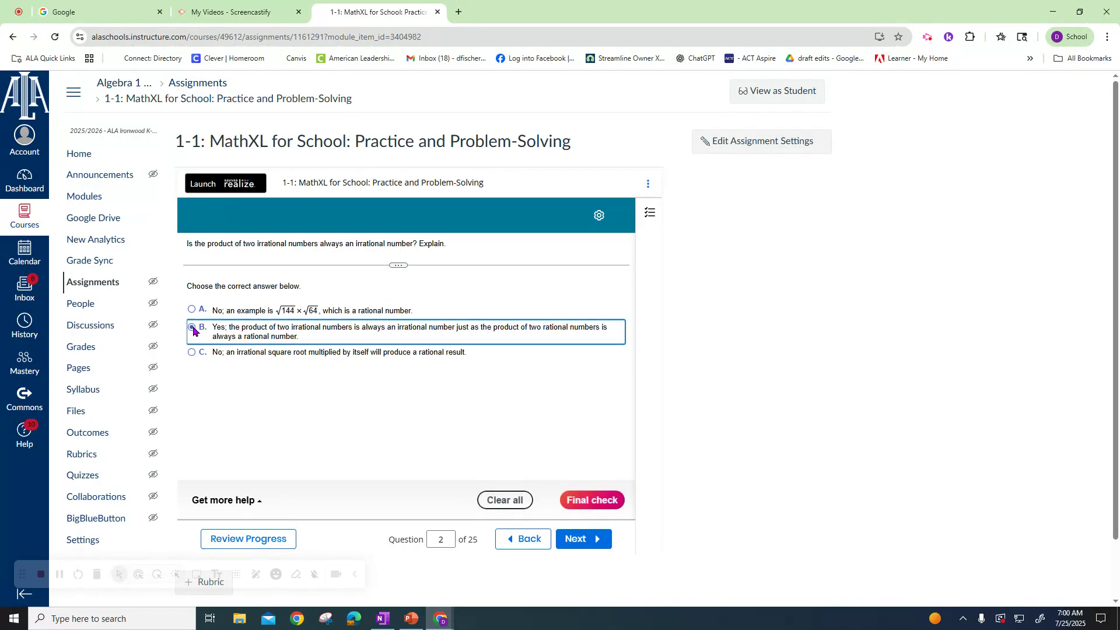
{"action": "left_click", "coordinate": [584, 502]}
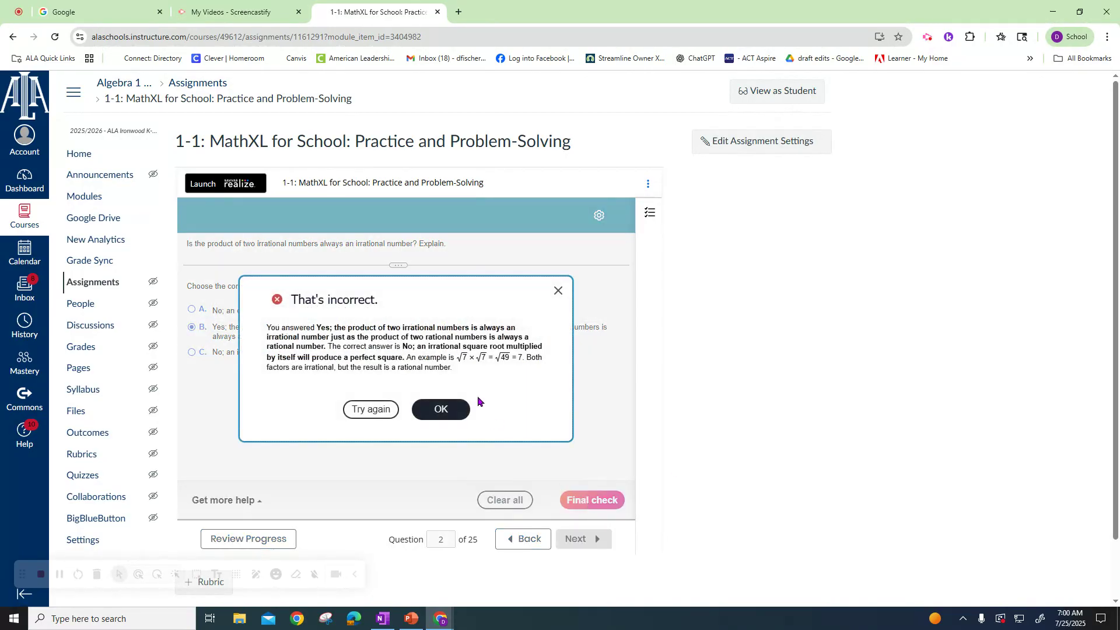
{"action": "left_click", "coordinate": [444, 409]}
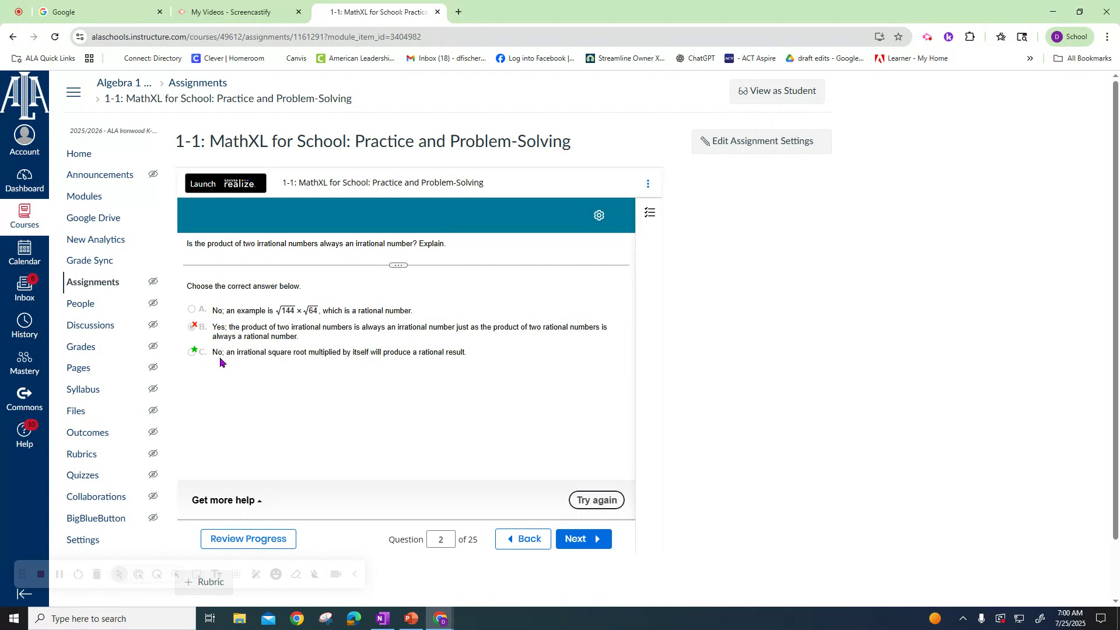
{"action": "left_click", "coordinate": [582, 502]}
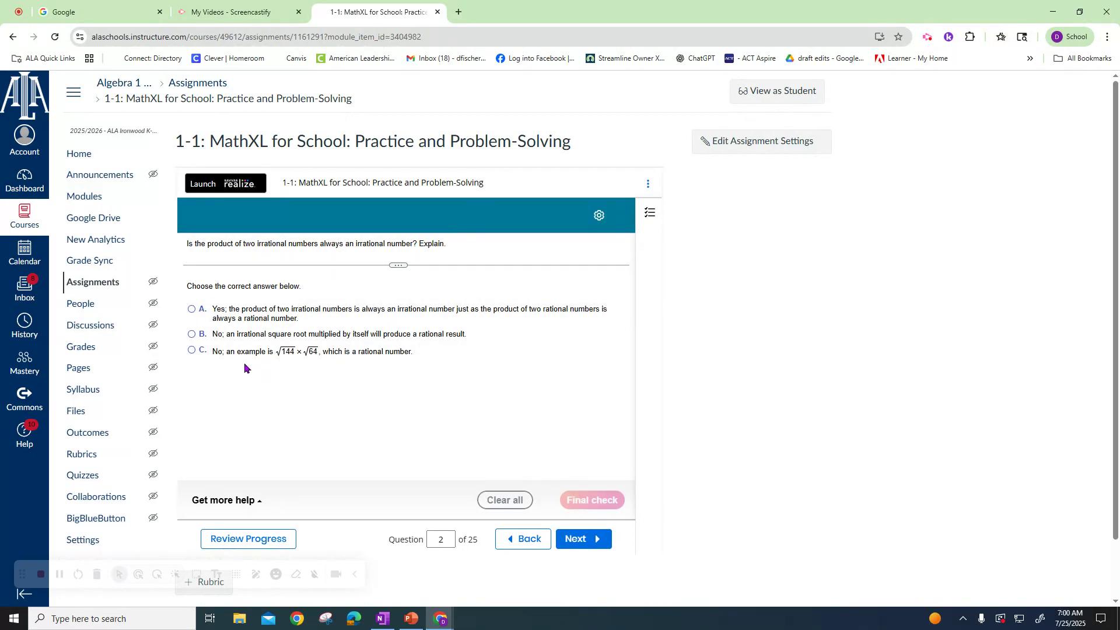
- Submit "No; an irrational square root multiplied by itself will produce a rational result" for question 2 and dismiss the feedback
{"action": "left_click", "coordinate": [191, 352]}
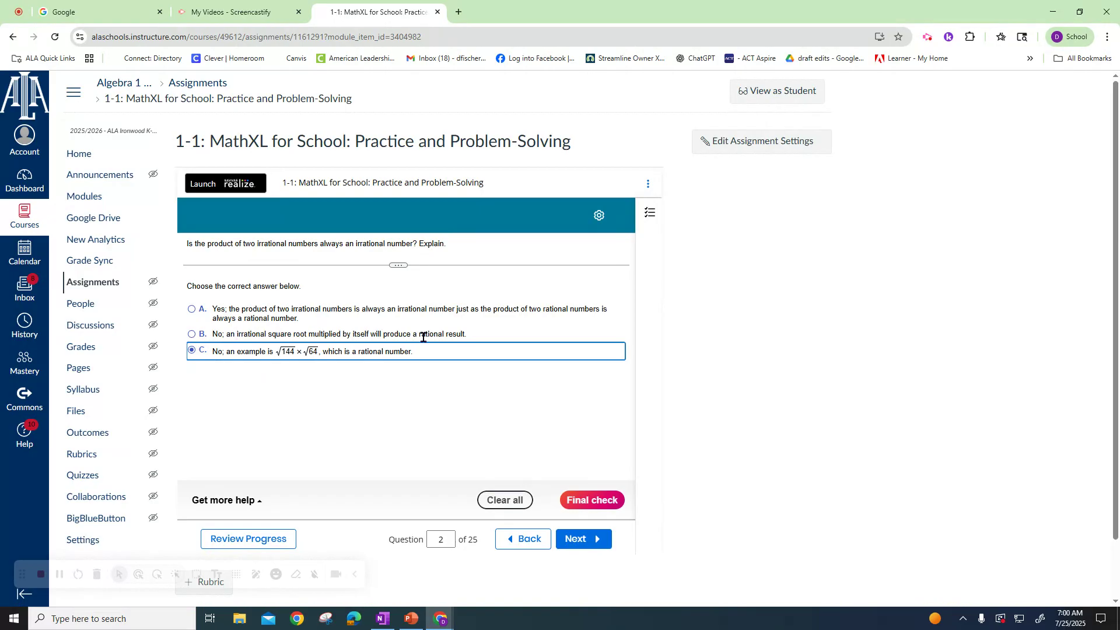
{"action": "left_click", "coordinate": [192, 335]}
{"action": "left_click", "coordinate": [590, 512]}
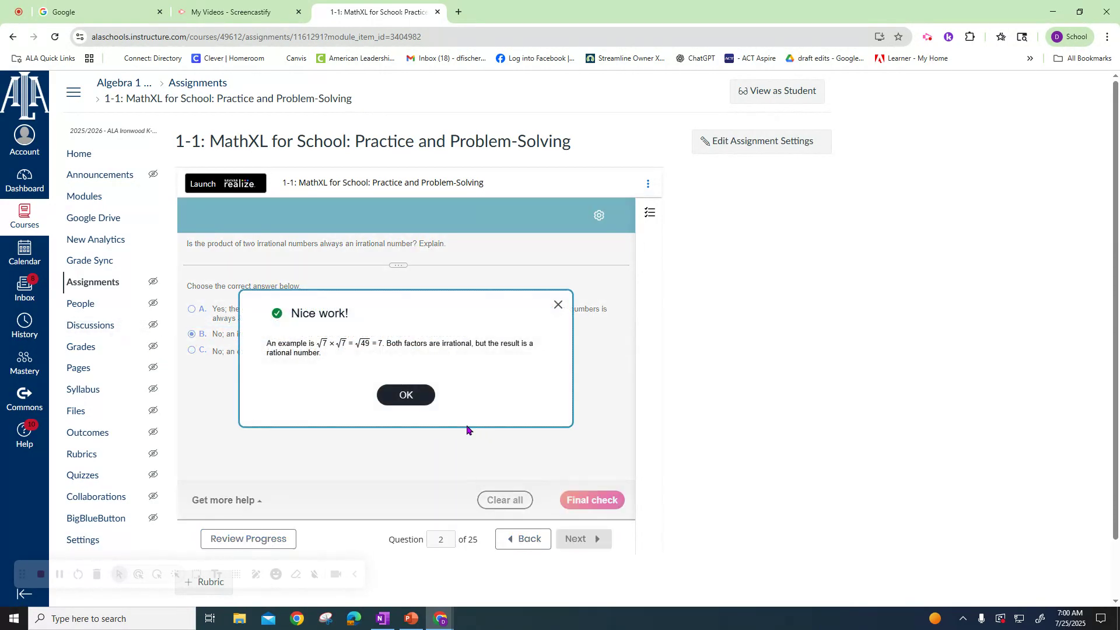
{"action": "left_click", "coordinate": [402, 399]}
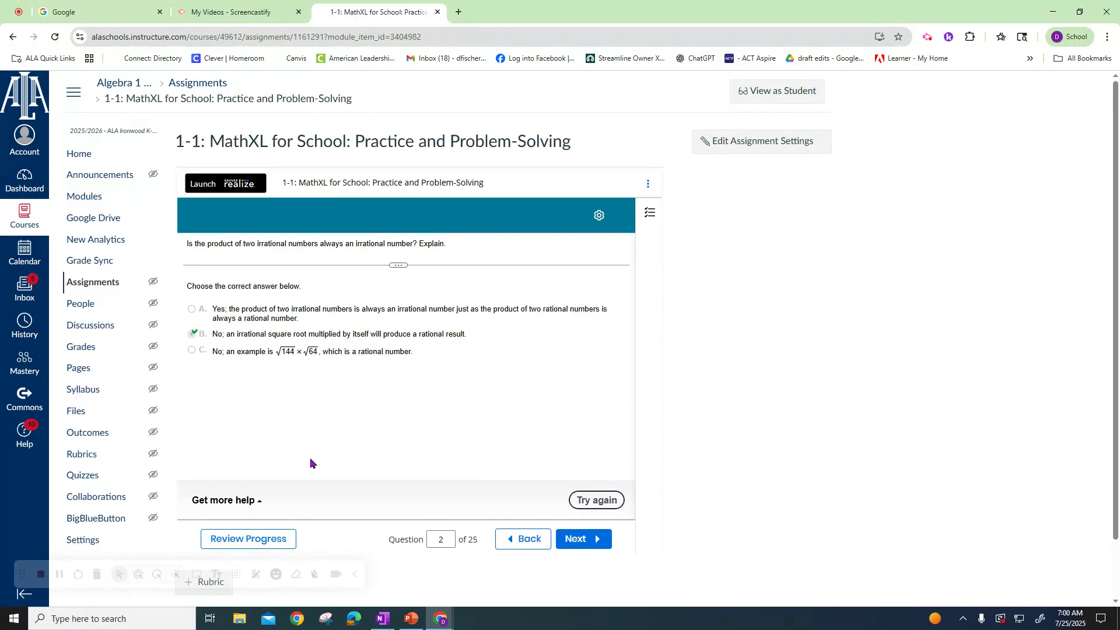
- Open the textbook help for question 2, look through the lesson 1-1 pages and close it
{"action": "left_click", "coordinate": [237, 504]}
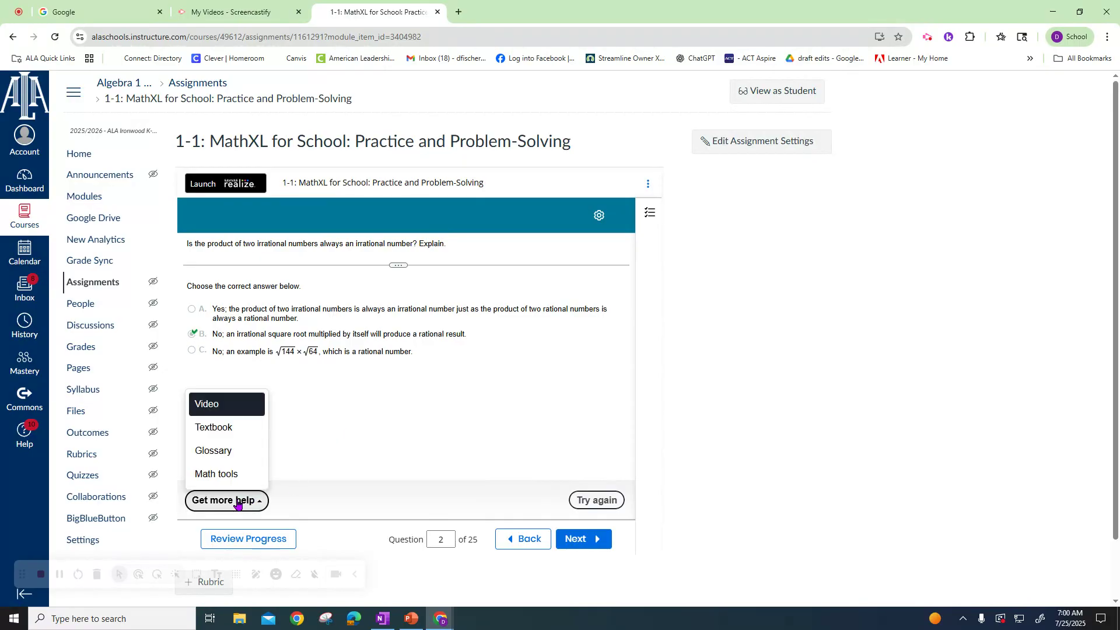
{"action": "left_click", "coordinate": [222, 430]}
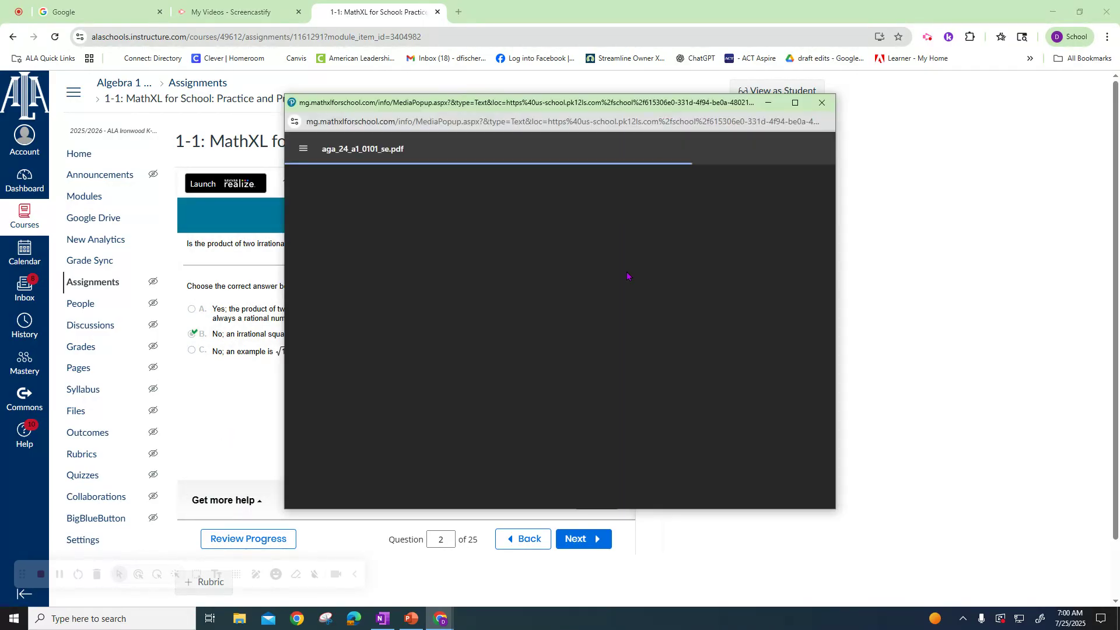
{"action": "scroll", "coordinate": [600, 292], "scroll_direction": "down", "scroll_amount": 15}
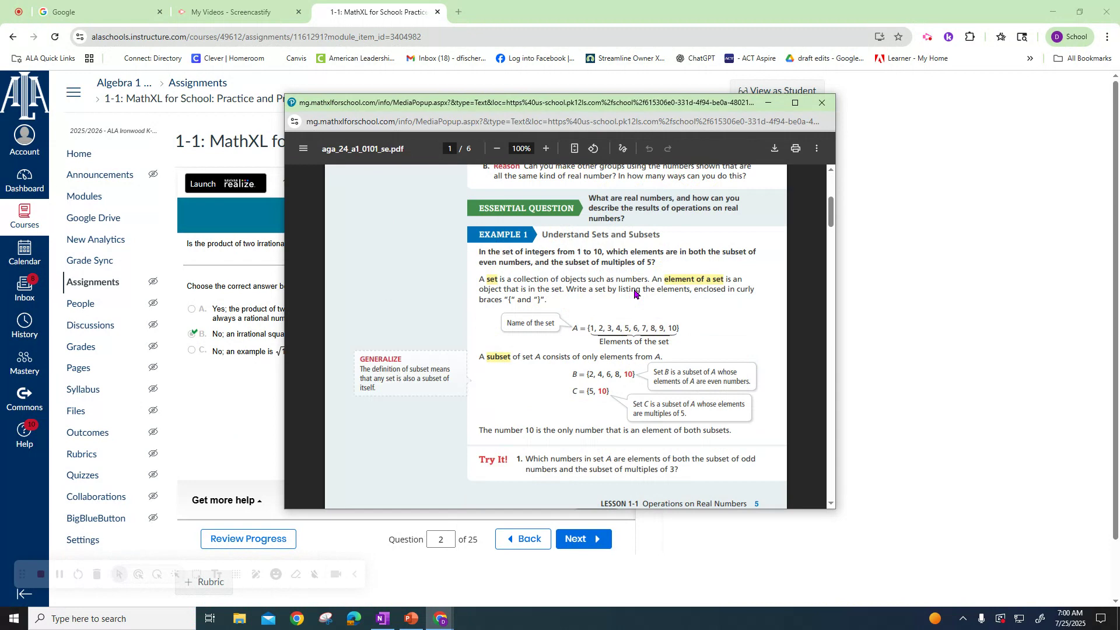
{"action": "scroll", "coordinate": [635, 294], "scroll_direction": "down", "scroll_amount": 10}
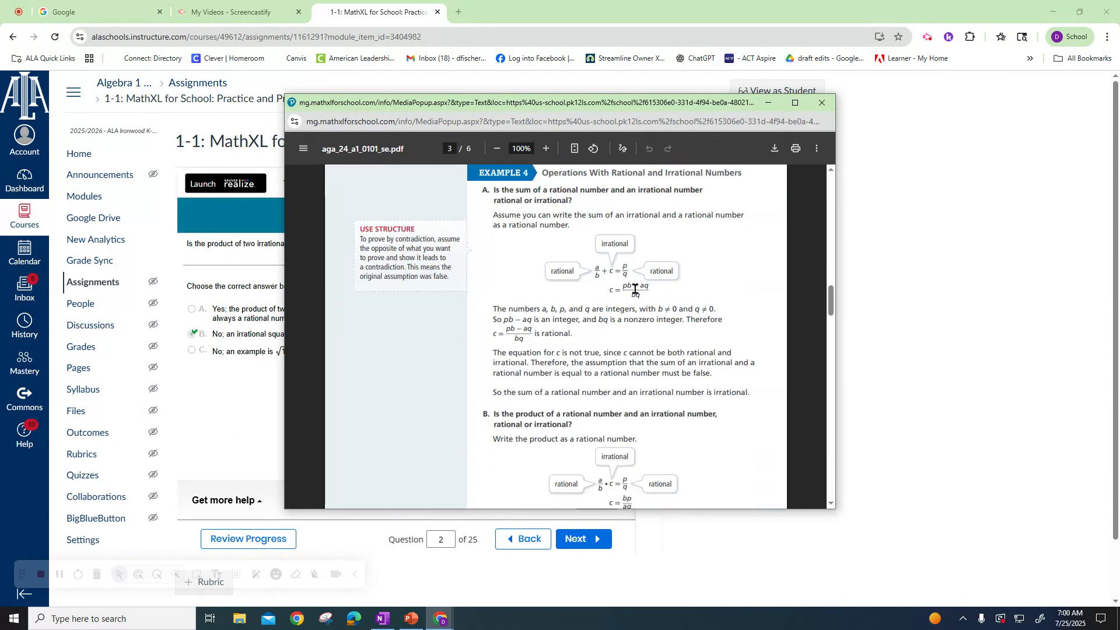
{"action": "scroll", "coordinate": [635, 289], "scroll_direction": "up", "scroll_amount": 20}
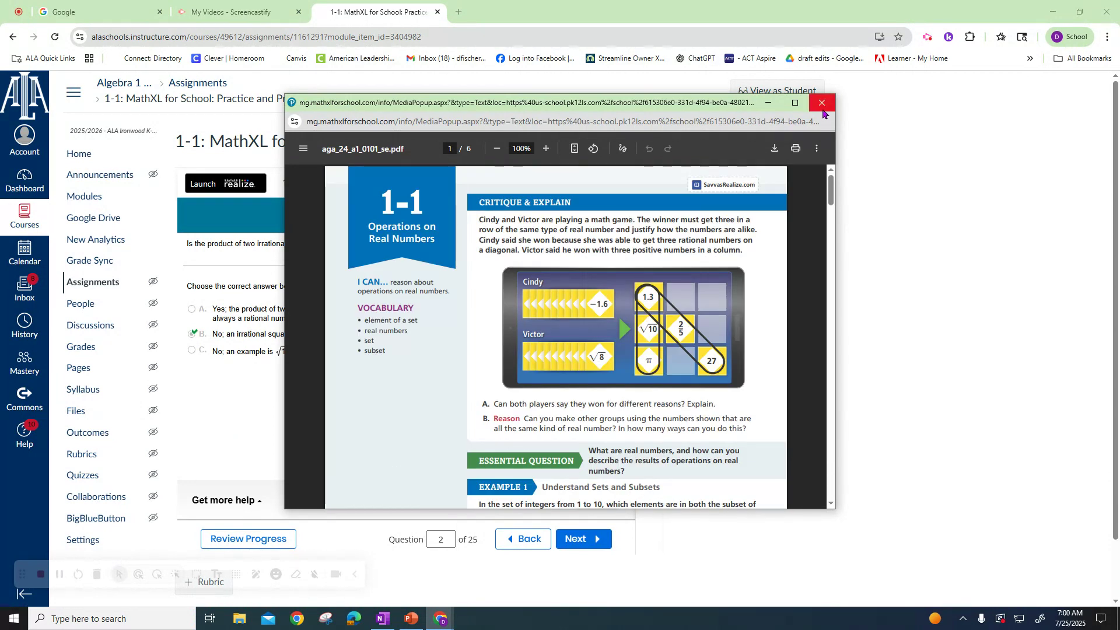
{"action": "left_click", "coordinate": [822, 105]}
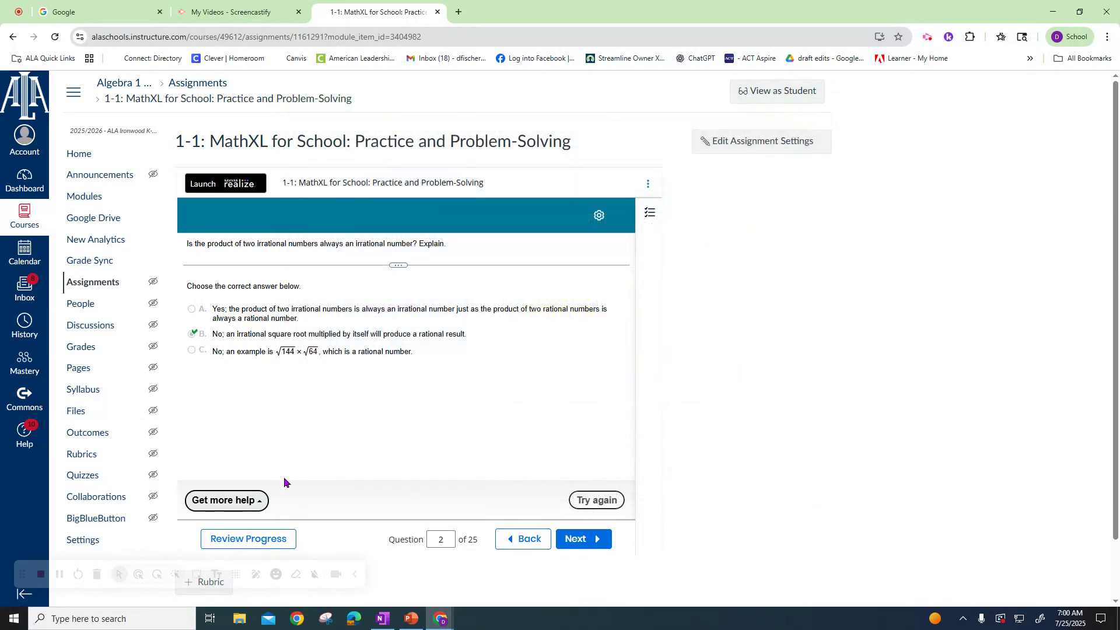
- Open the Math tools help for question 2, browse the interactive tools offered and close it
{"action": "left_click", "coordinate": [229, 502]}
{"action": "left_click", "coordinate": [222, 474]}
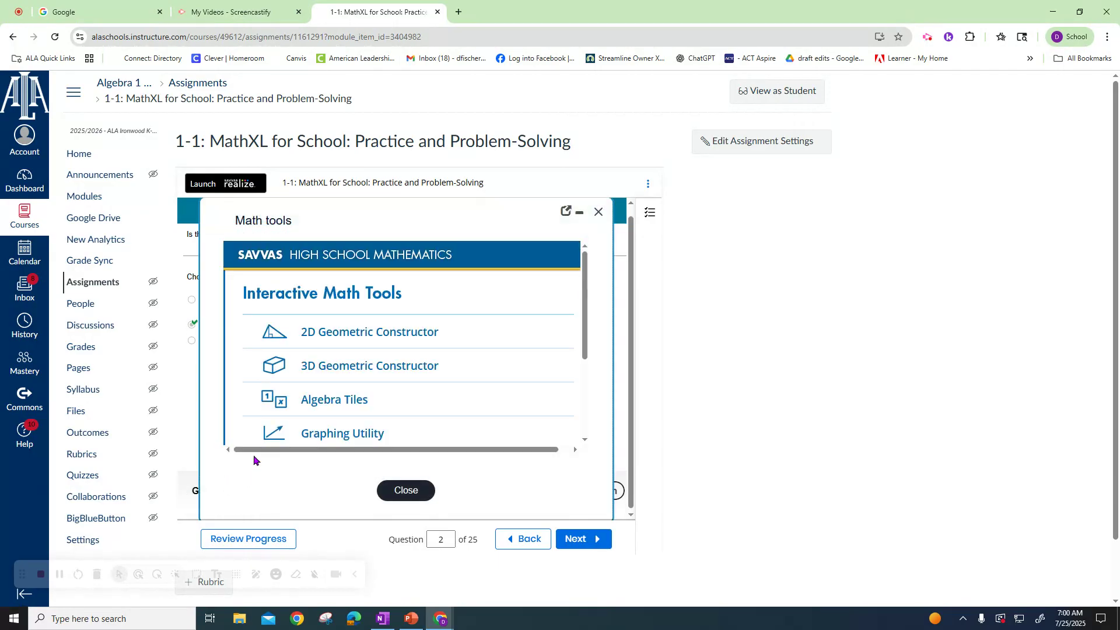
{"action": "scroll", "coordinate": [376, 380], "scroll_direction": "down", "scroll_amount": 5}
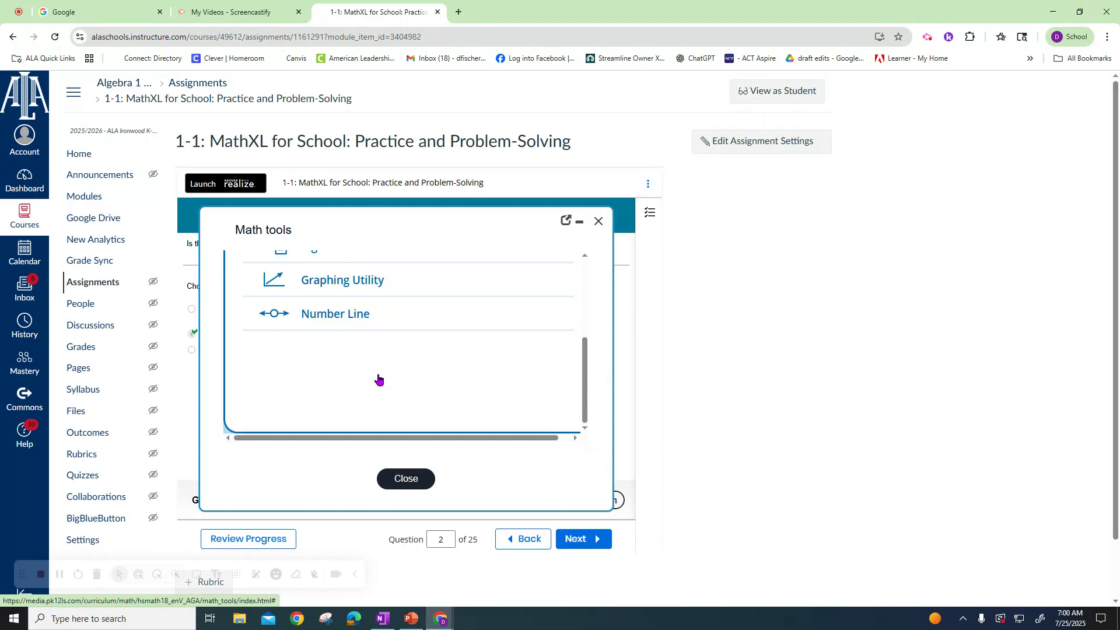
{"action": "scroll", "coordinate": [378, 379], "scroll_direction": "up", "scroll_amount": 5}
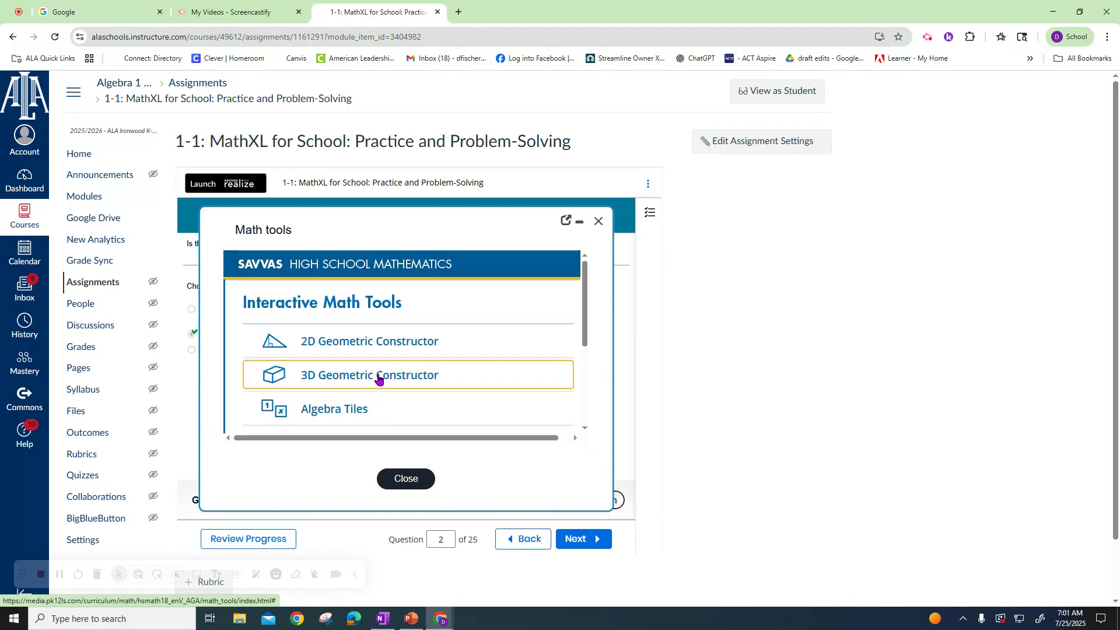
{"action": "left_click", "coordinate": [601, 222]}
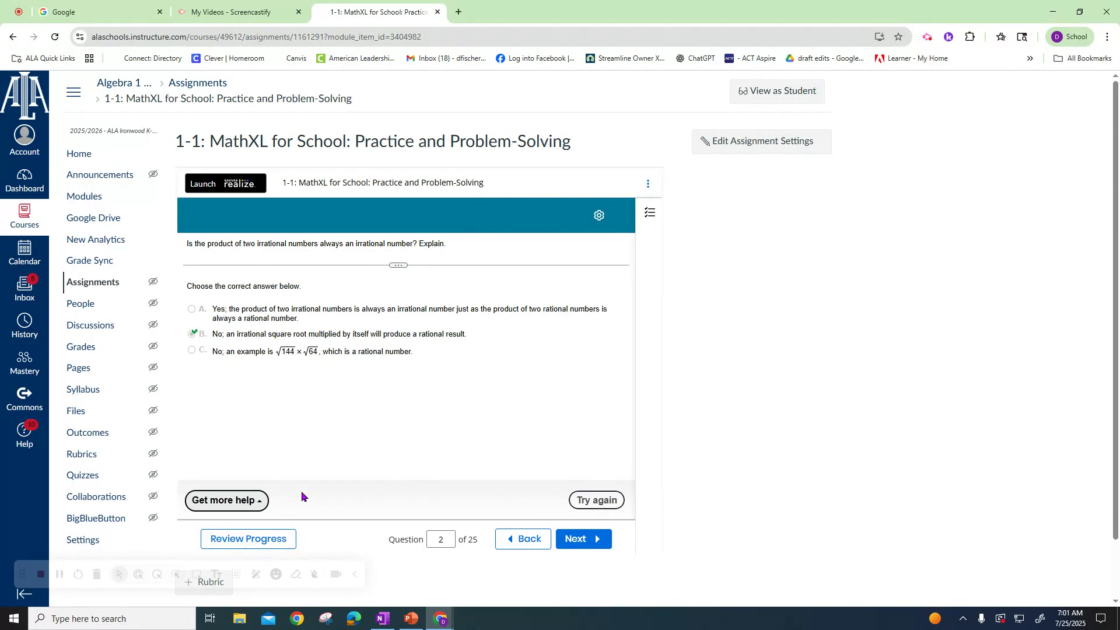
- Open the assignment's progress review and check the answered status of all the questions
{"action": "left_click", "coordinate": [257, 539]}
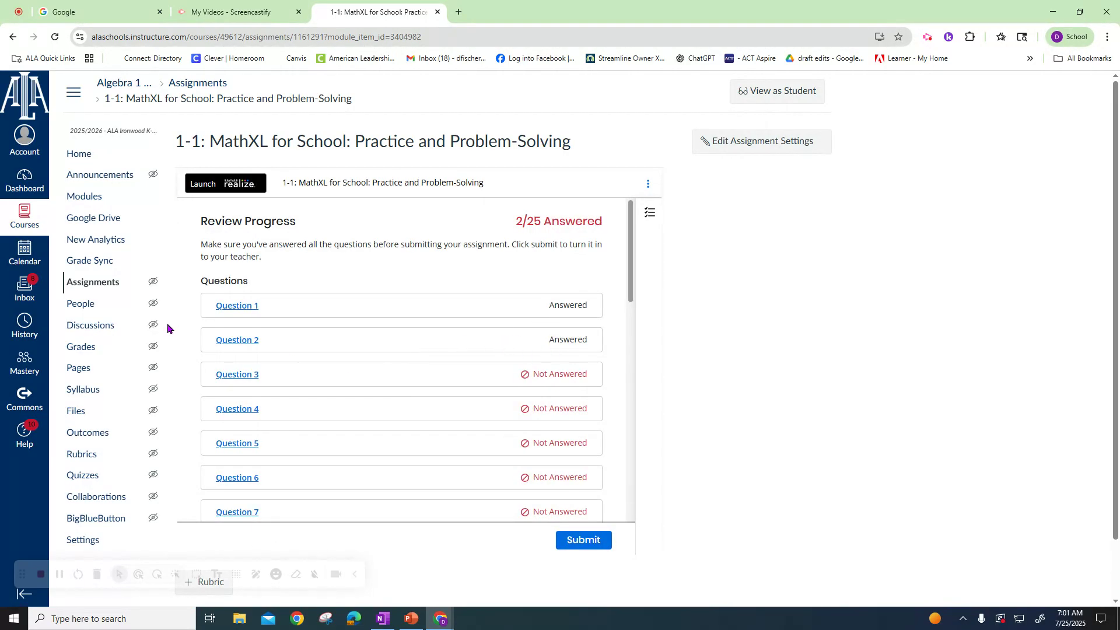
{"action": "scroll", "coordinate": [565, 355], "scroll_direction": "down", "scroll_amount": 10}
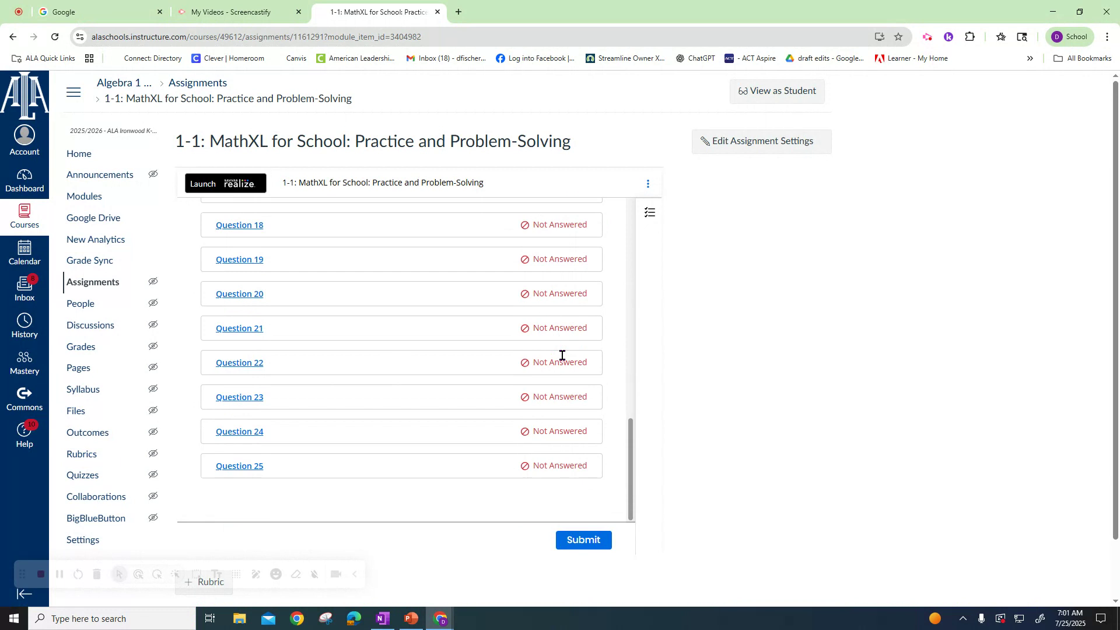
{"action": "scroll", "coordinate": [567, 431], "scroll_direction": "up", "scroll_amount": 10}
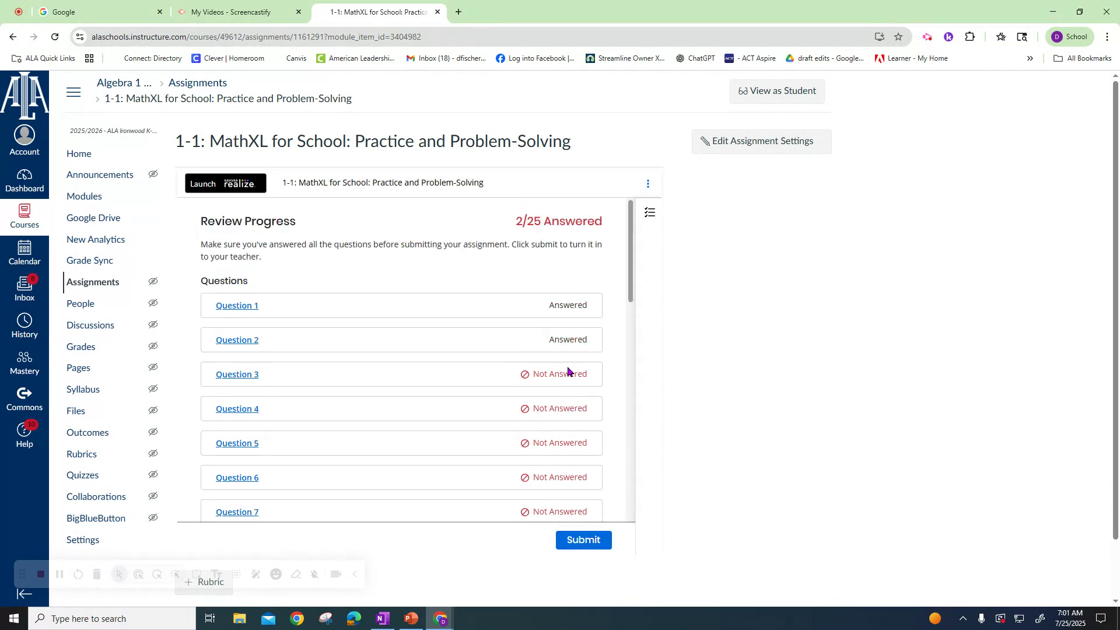
{"action": "scroll", "coordinate": [382, 437], "scroll_direction": "down", "scroll_amount": 10}
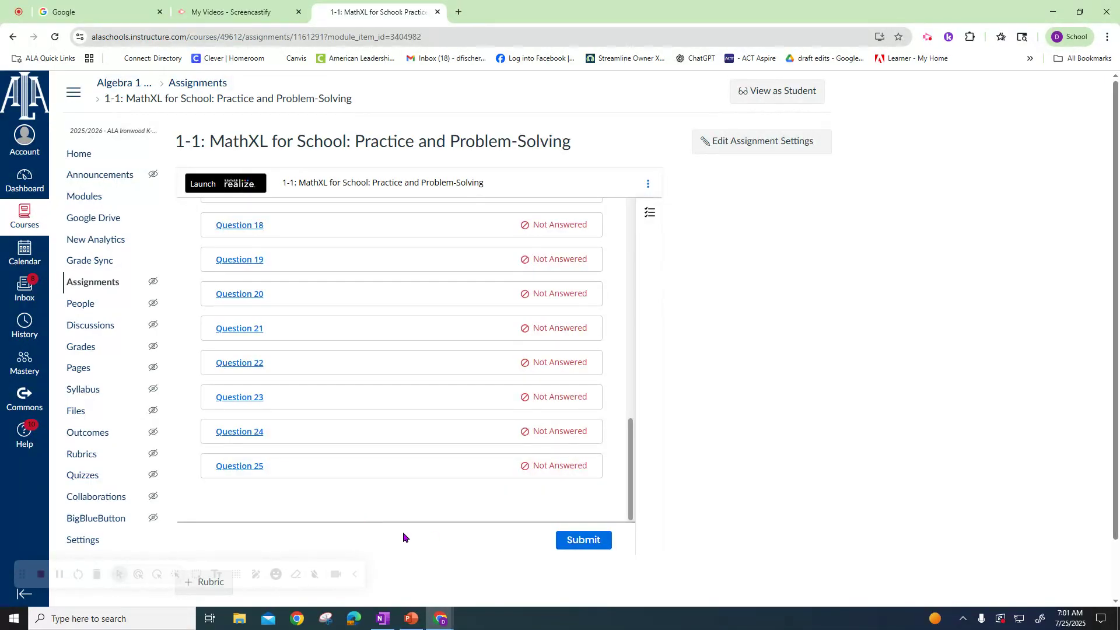
{"action": "scroll", "coordinate": [391, 421], "scroll_direction": "up", "scroll_amount": 10}
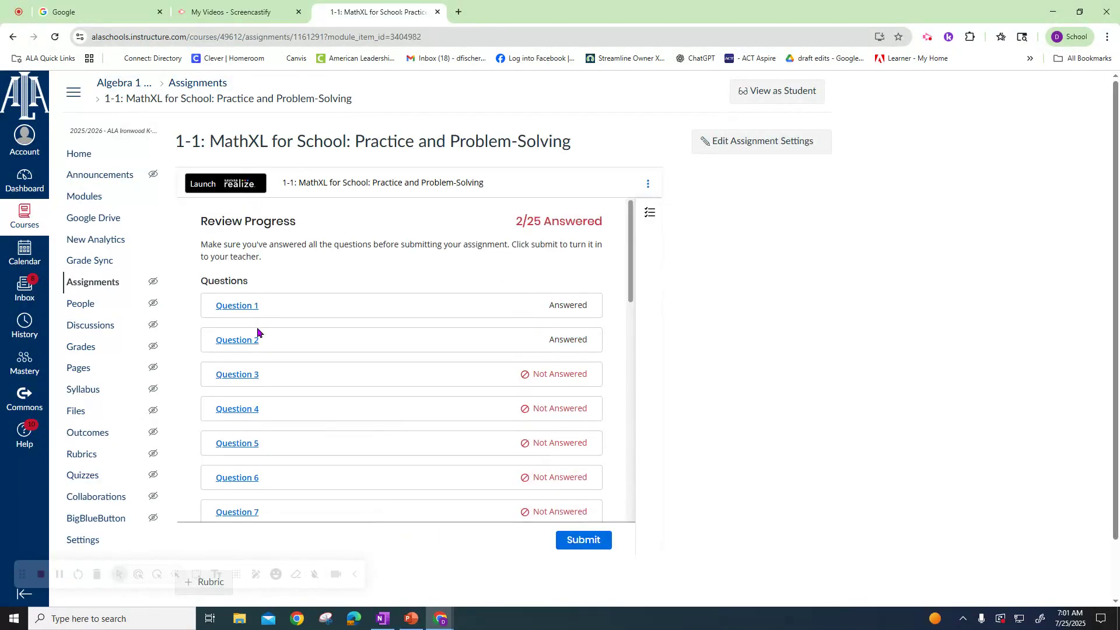
- Open question 3 from the progress review and advance to question 10, viewing the help options on questions 7 and 10
{"action": "left_click", "coordinate": [233, 377]}
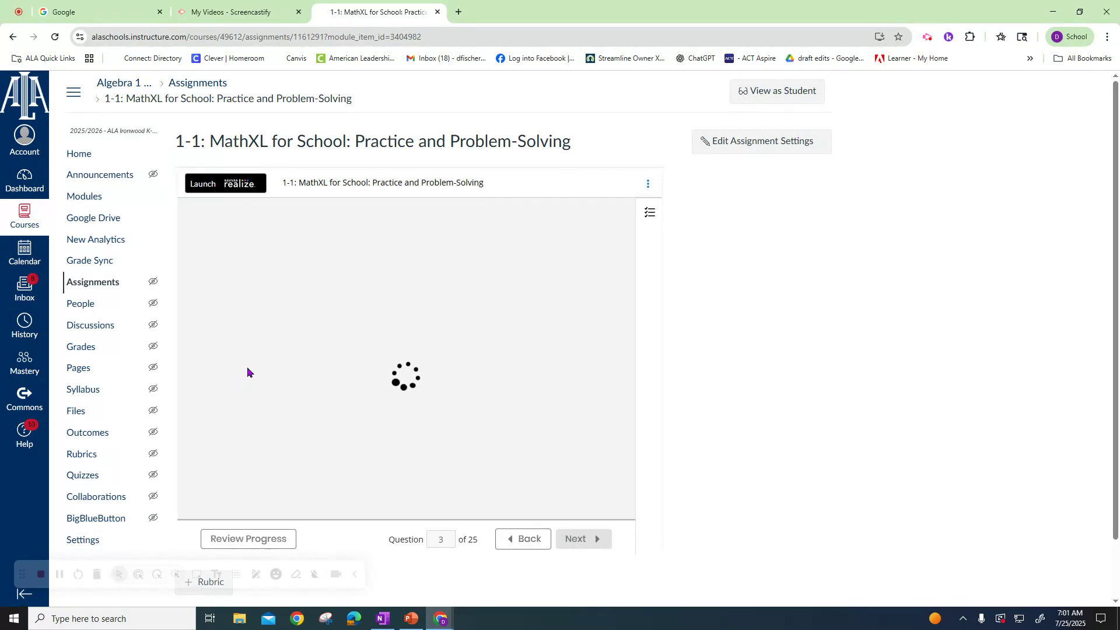
{"action": "scroll", "coordinate": [364, 402], "scroll_direction": "down", "scroll_amount": 3}
{"action": "scroll", "coordinate": [362, 402], "scroll_direction": "down", "scroll_amount": 2}
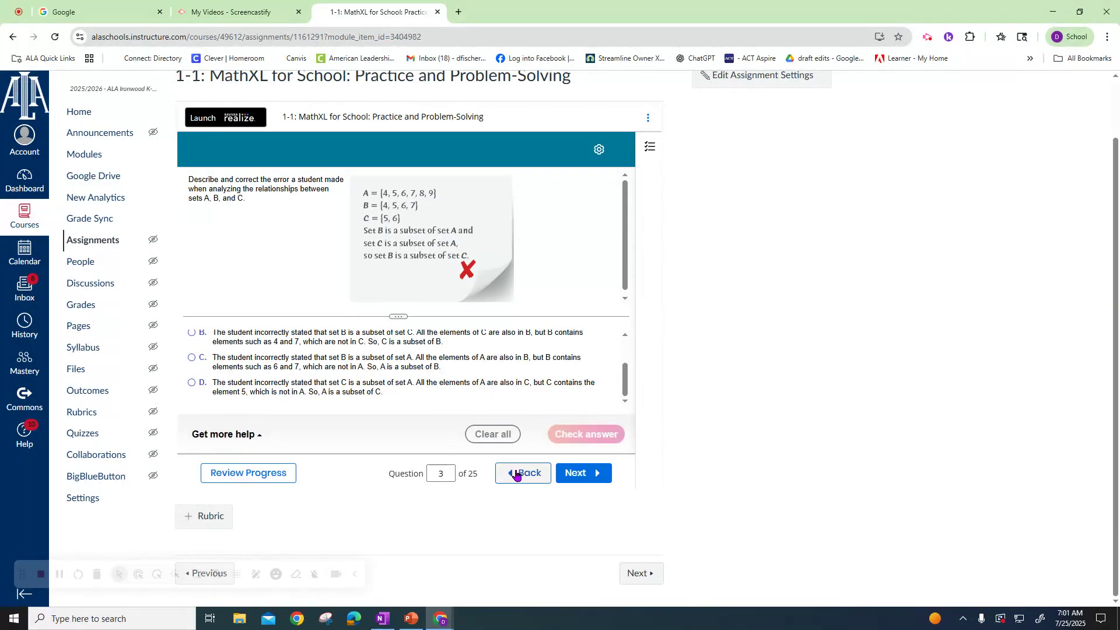
{"action": "left_click", "coordinate": [569, 477]}
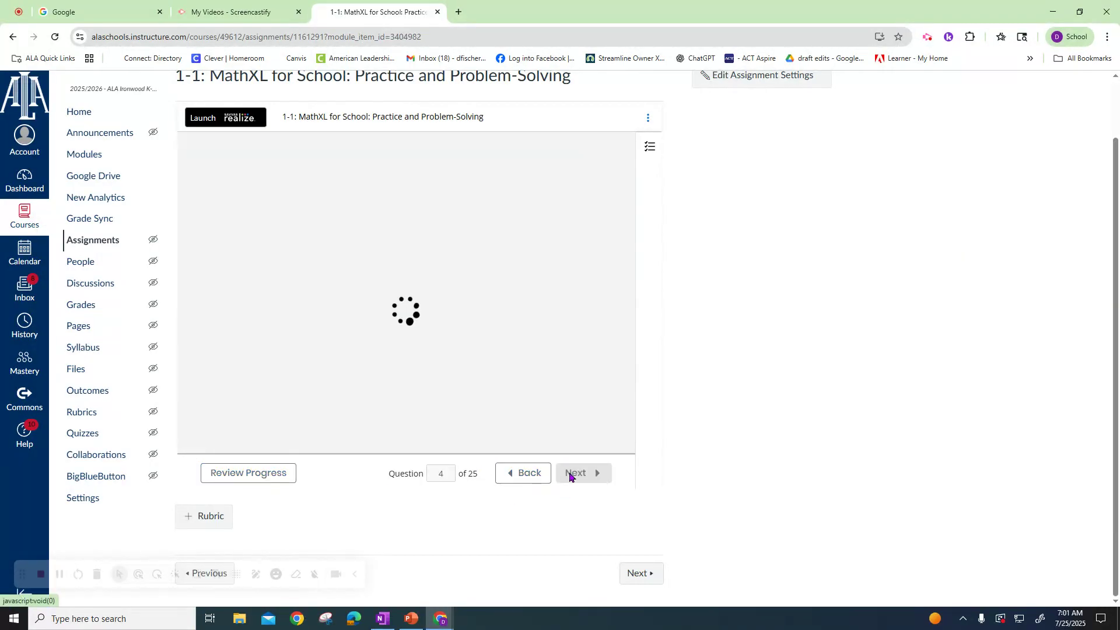
{"action": "left_click", "coordinate": [570, 477]}
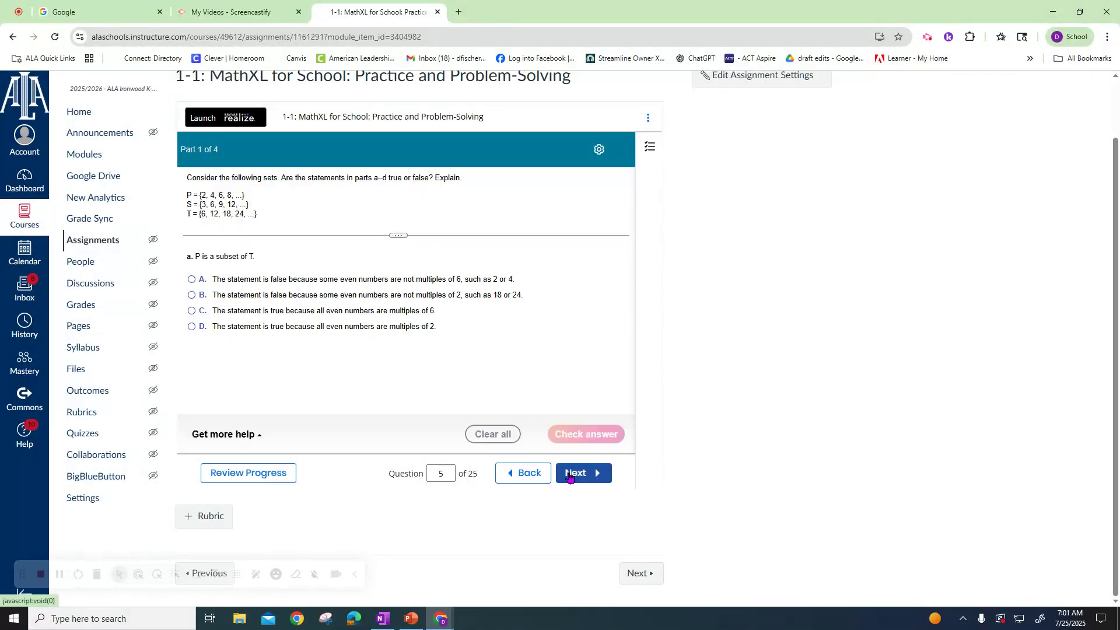
{"action": "left_click", "coordinate": [569, 477]}
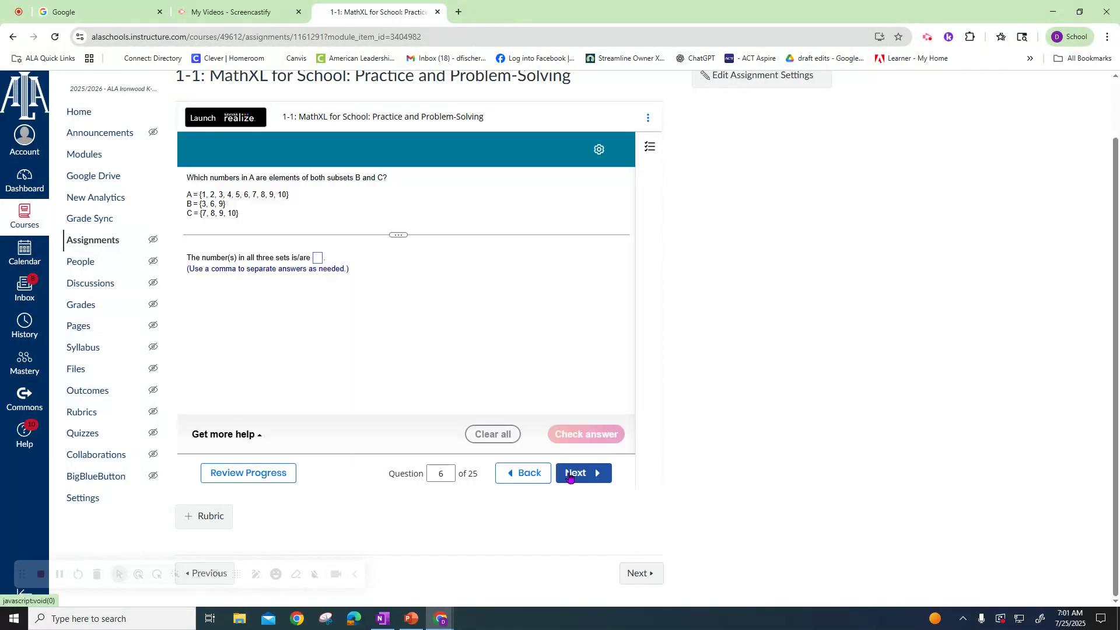
{"action": "left_click", "coordinate": [570, 477]}
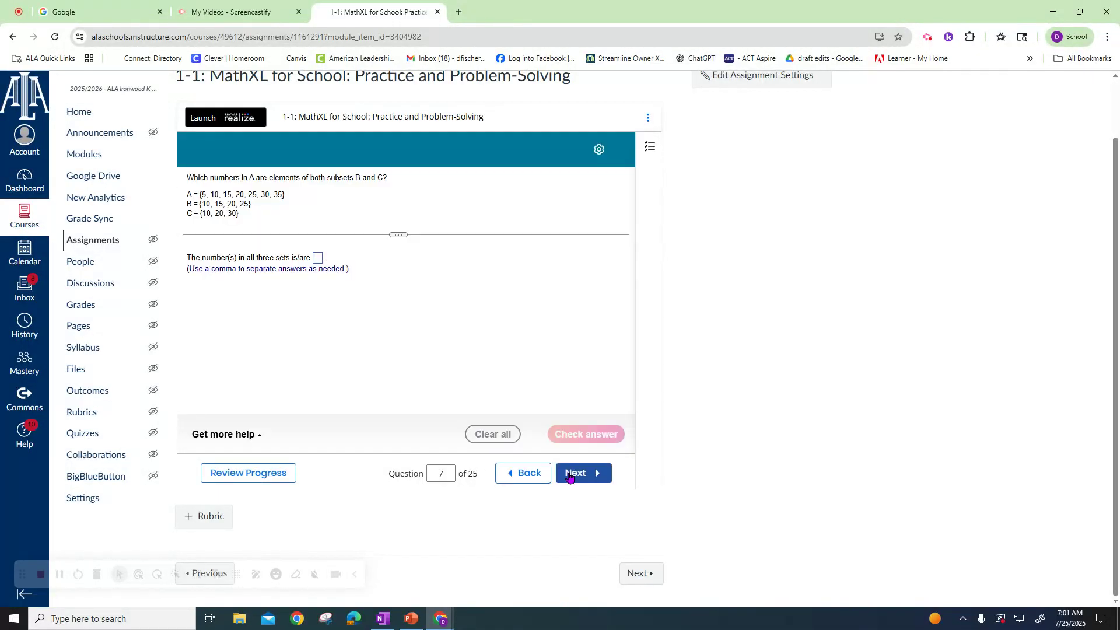
{"action": "left_click", "coordinate": [222, 432]}
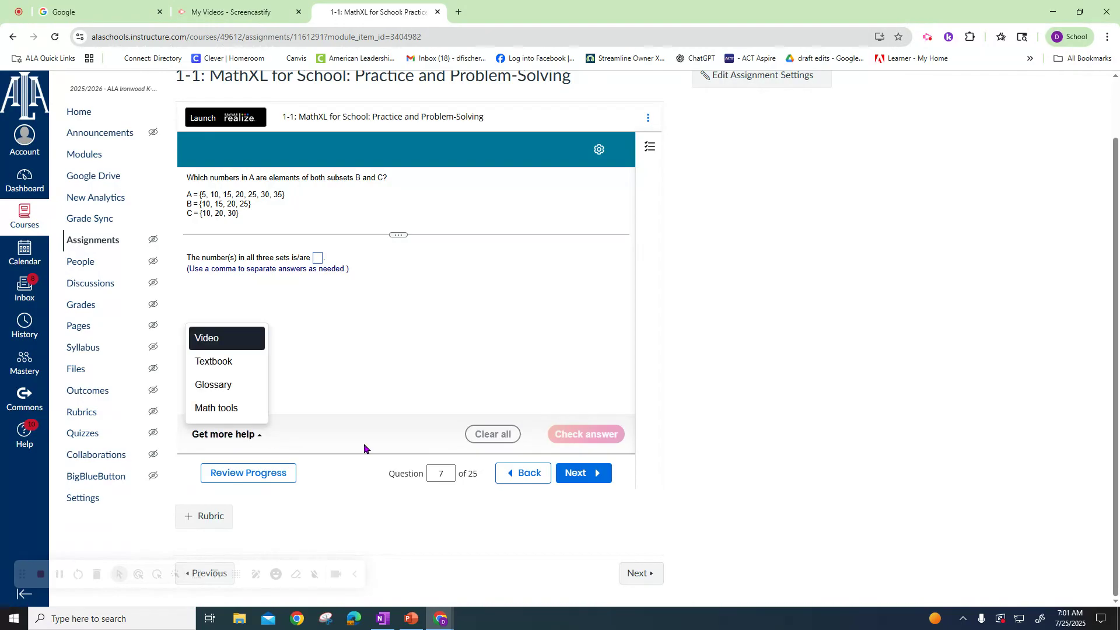
{"action": "left_click", "coordinate": [569, 476]}
{"action": "left_click", "coordinate": [571, 476]}
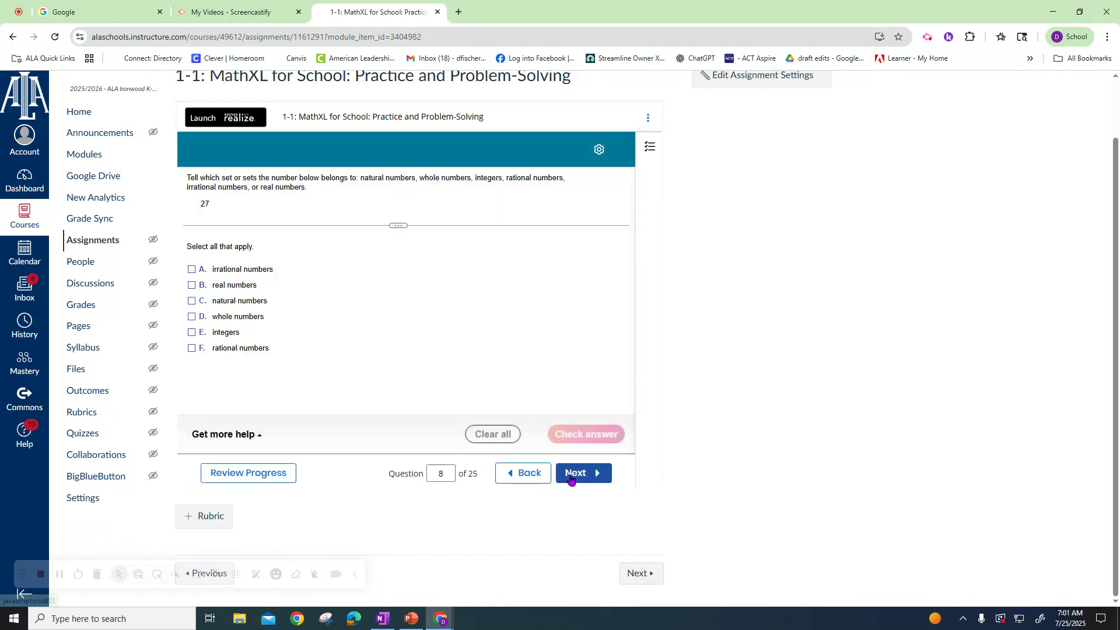
{"action": "left_click", "coordinate": [569, 476]}
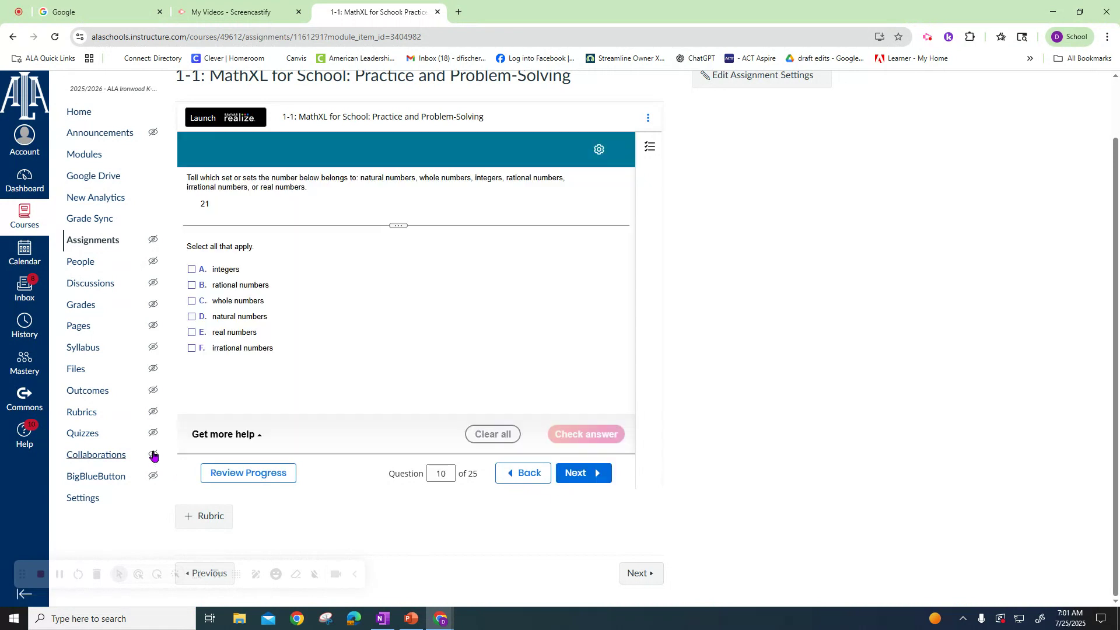
{"action": "left_click", "coordinate": [221, 438]}
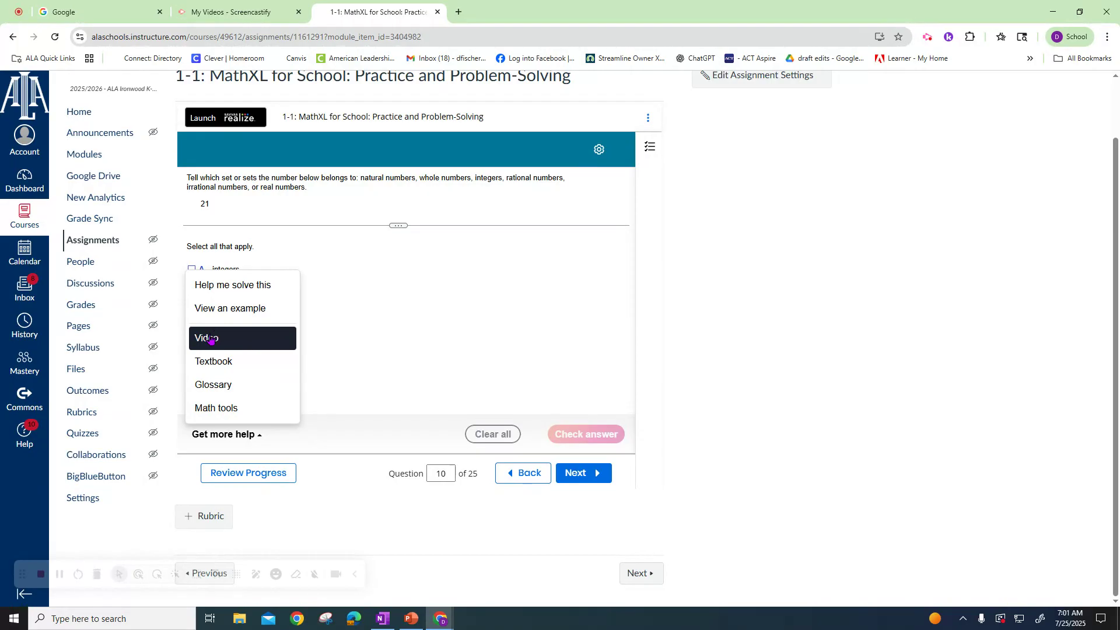
- Mark real, natural, whole, integers and rational numbers as the sets containing 21 in question 10
{"action": "left_click", "coordinate": [508, 333]}
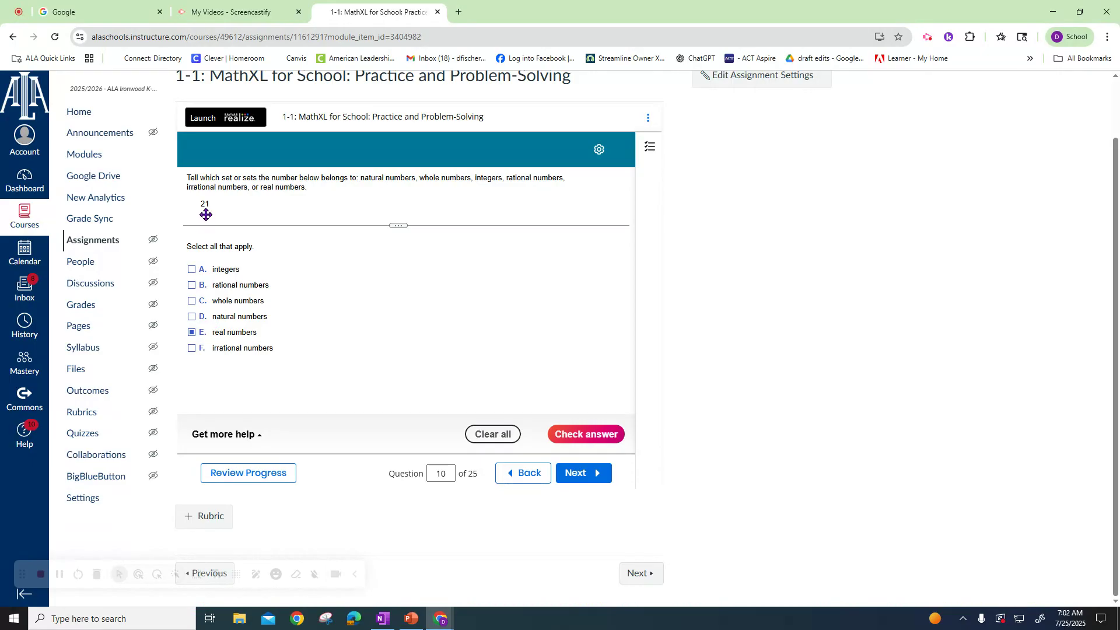
{"action": "left_click", "coordinate": [192, 319]}
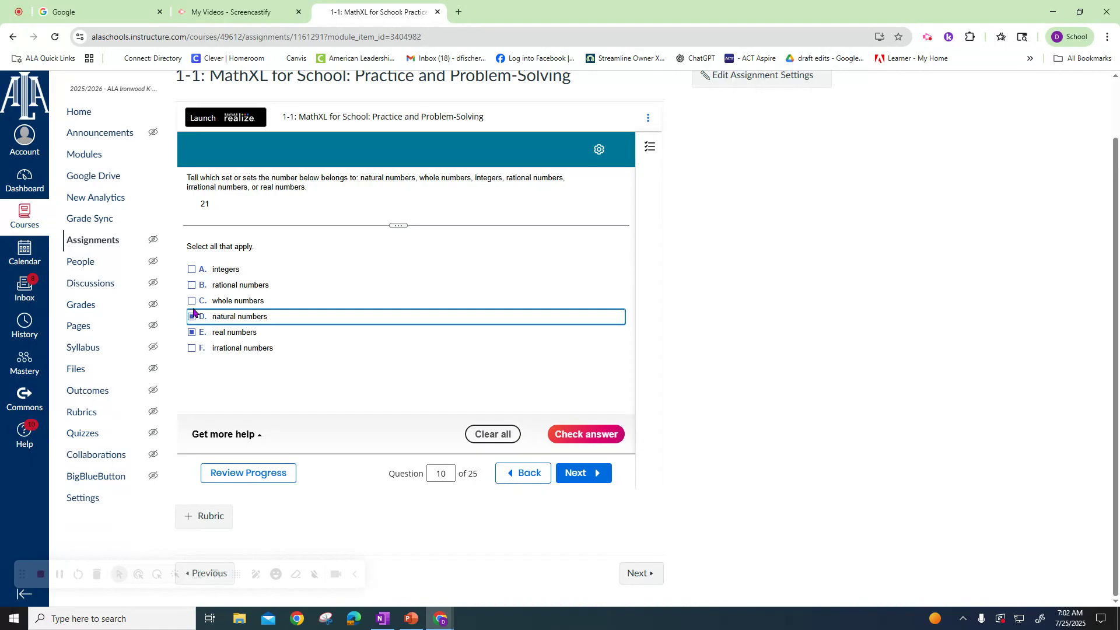
{"action": "left_click", "coordinate": [193, 302]}
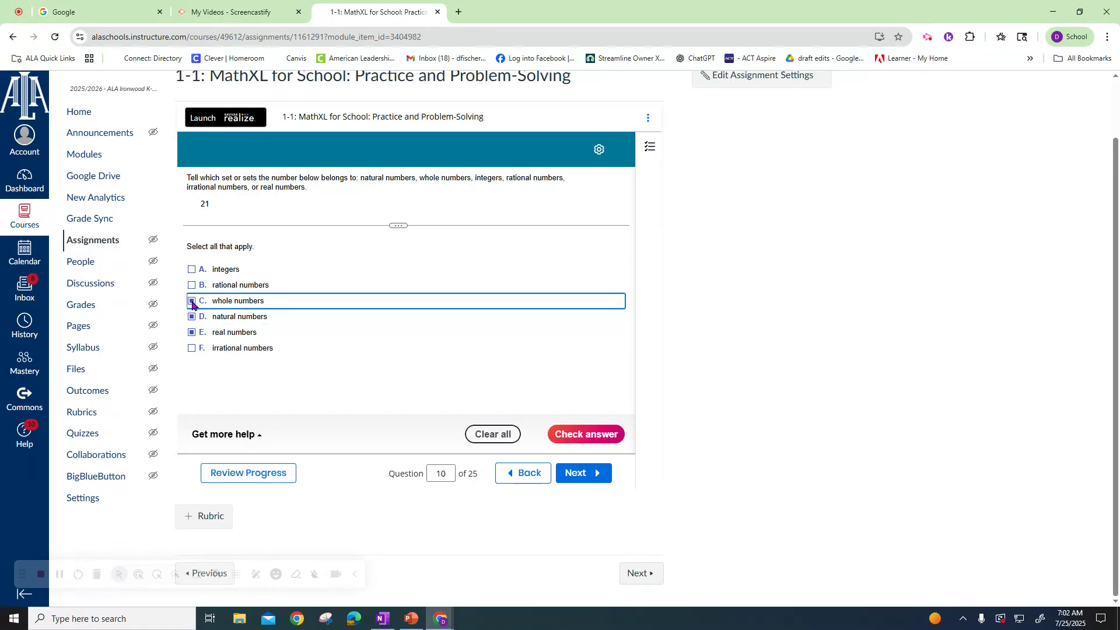
{"action": "left_click", "coordinate": [192, 271]}
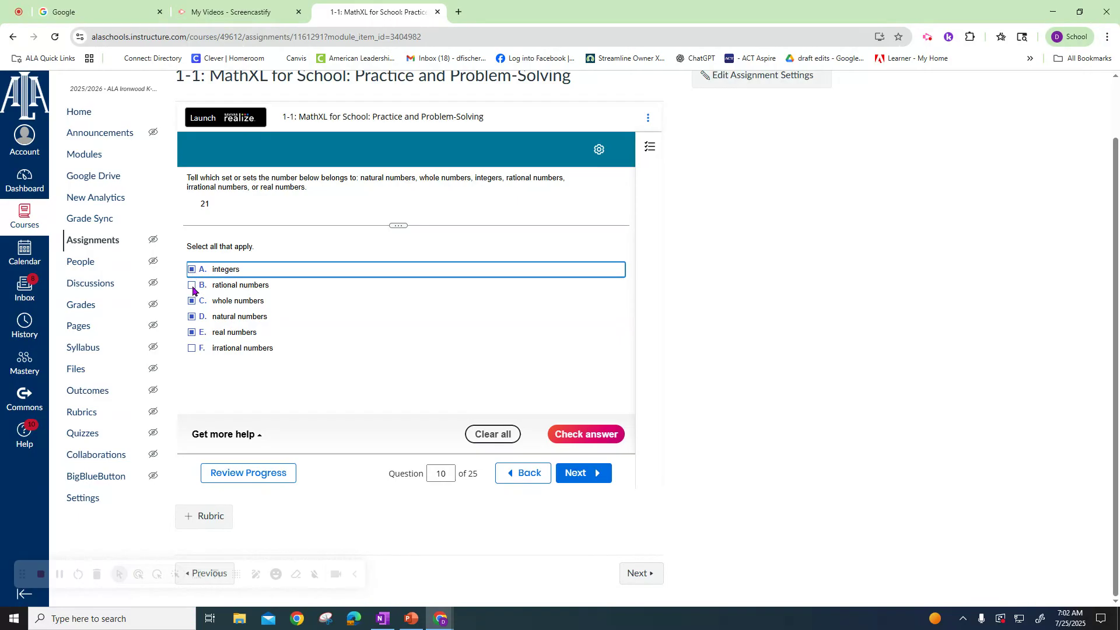
{"action": "left_click", "coordinate": [192, 287]}
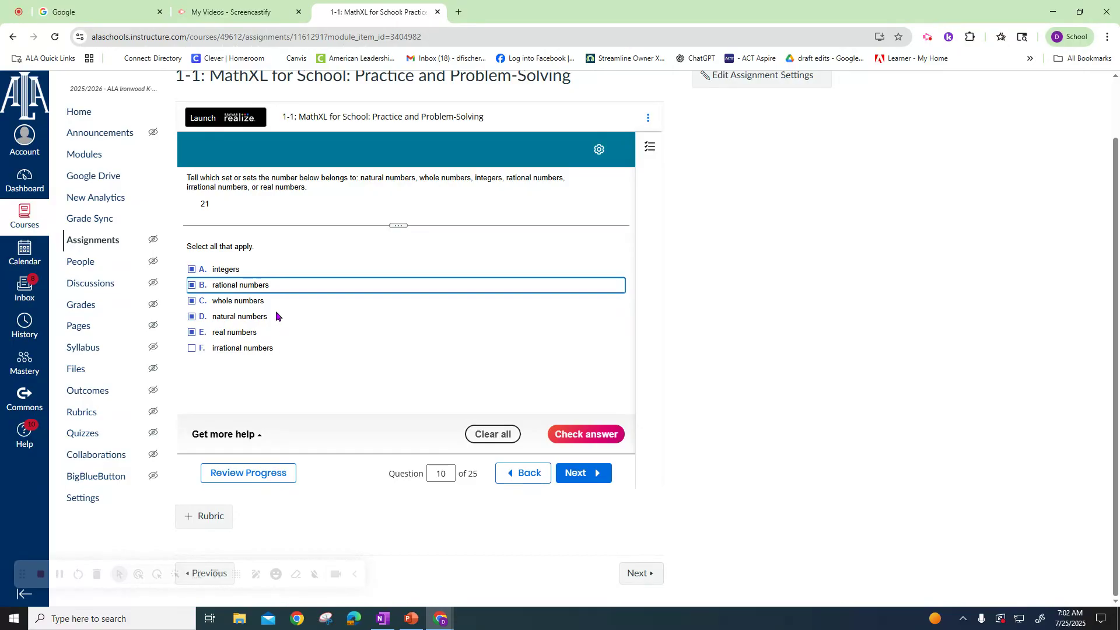
- Open the Video help for question 10, play the irrational number video, look over its description and close it
{"action": "left_click", "coordinate": [249, 444]}
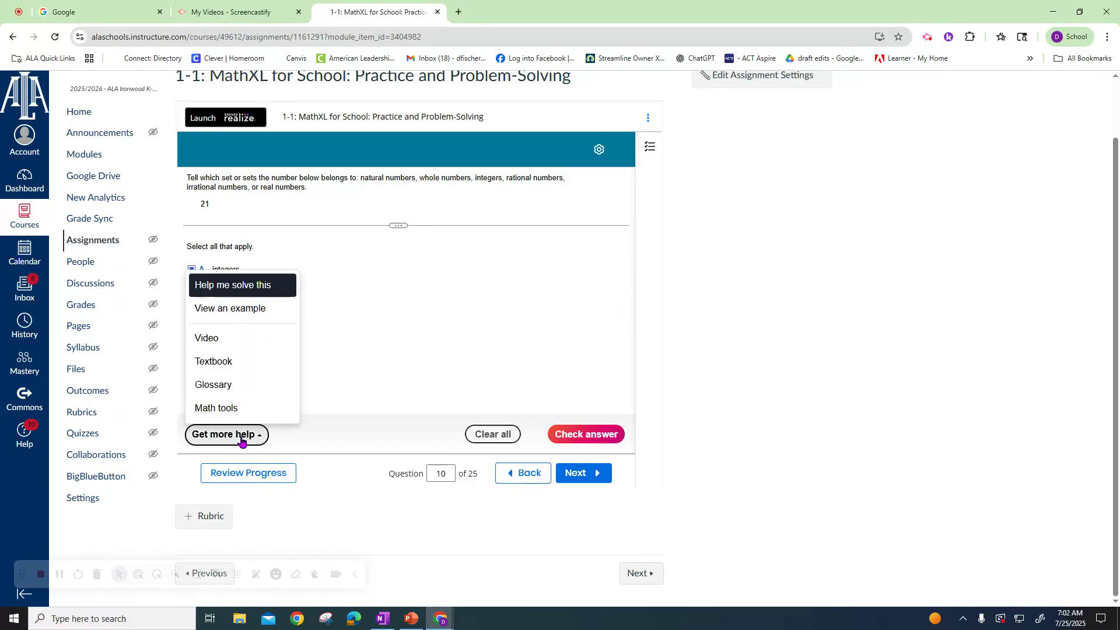
{"action": "left_click", "coordinate": [232, 337]}
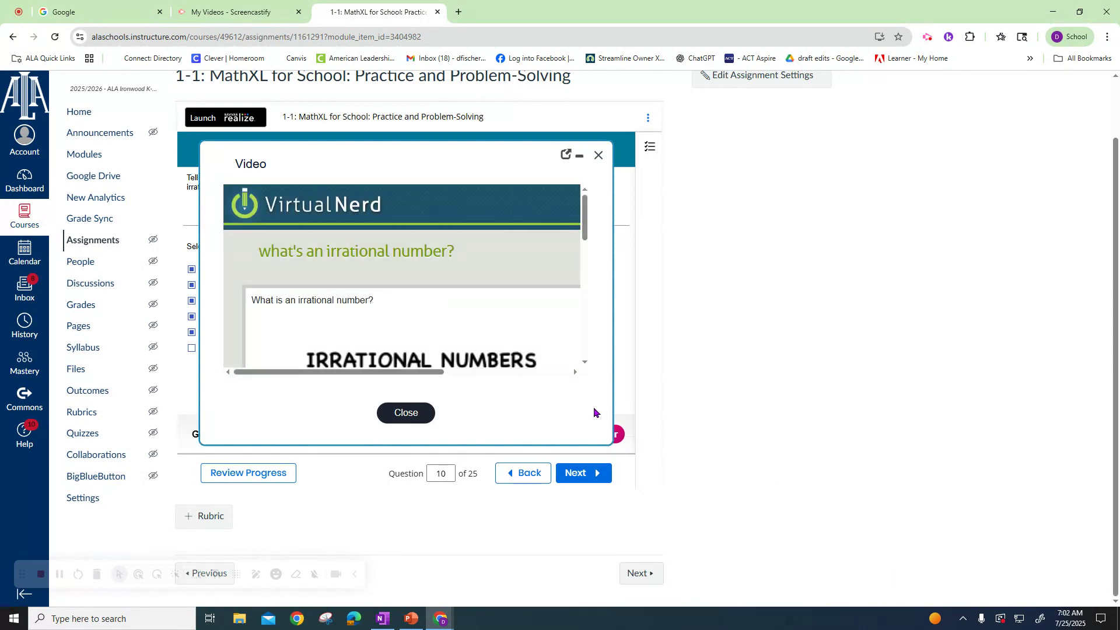
{"action": "scroll", "coordinate": [425, 322], "scroll_direction": "down", "scroll_amount": 4}
{"action": "left_click", "coordinate": [260, 292]}
{"action": "scroll", "coordinate": [518, 330], "scroll_direction": "up", "scroll_amount": 4}
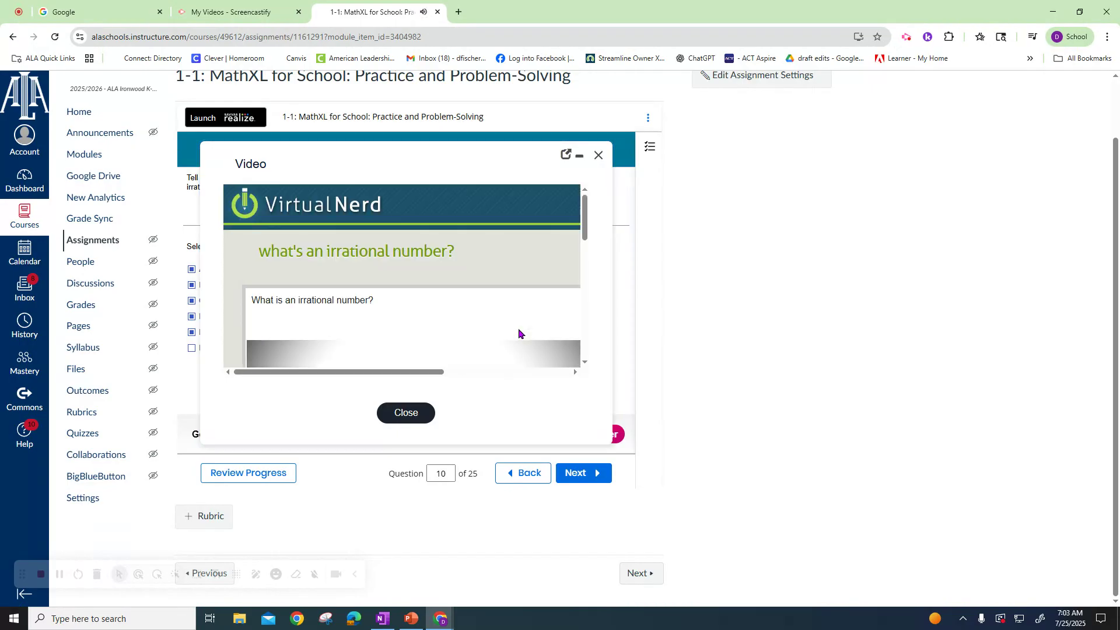
{"action": "left_click_drag", "start_coordinate": [586, 223], "coordinate": [585, 263]}
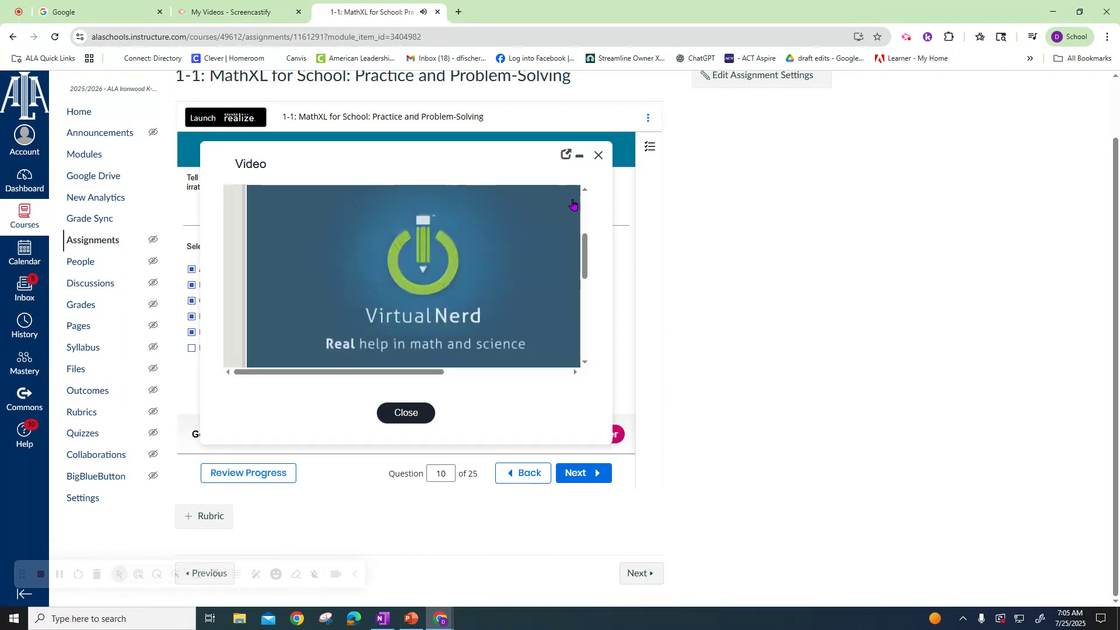
{"action": "left_click_drag", "start_coordinate": [584, 261], "coordinate": [583, 330]}
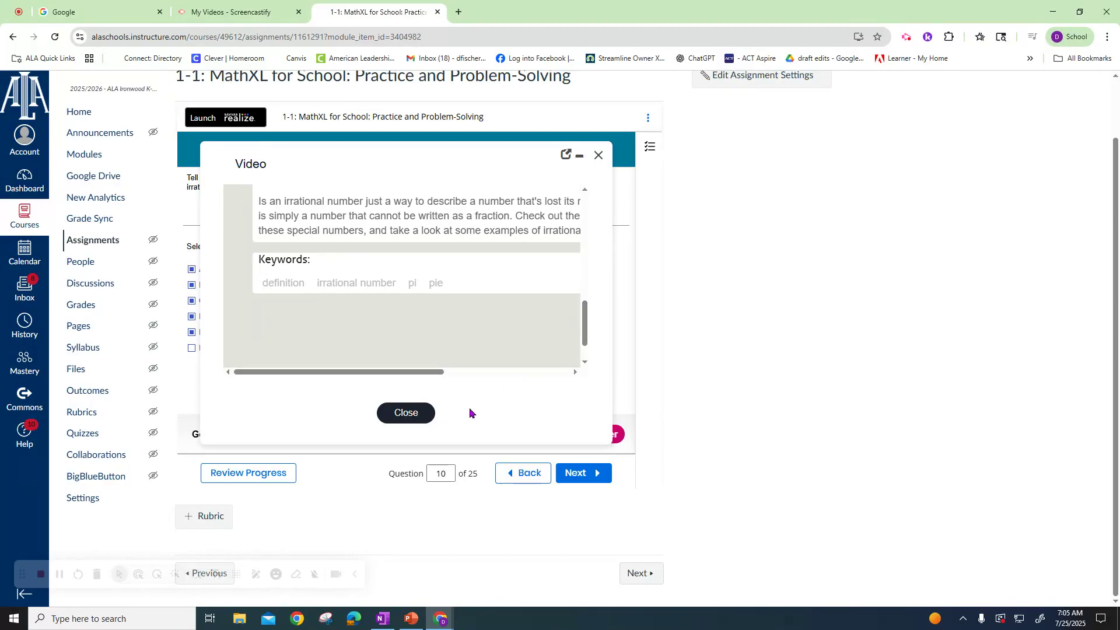
{"action": "left_click", "coordinate": [406, 412]}
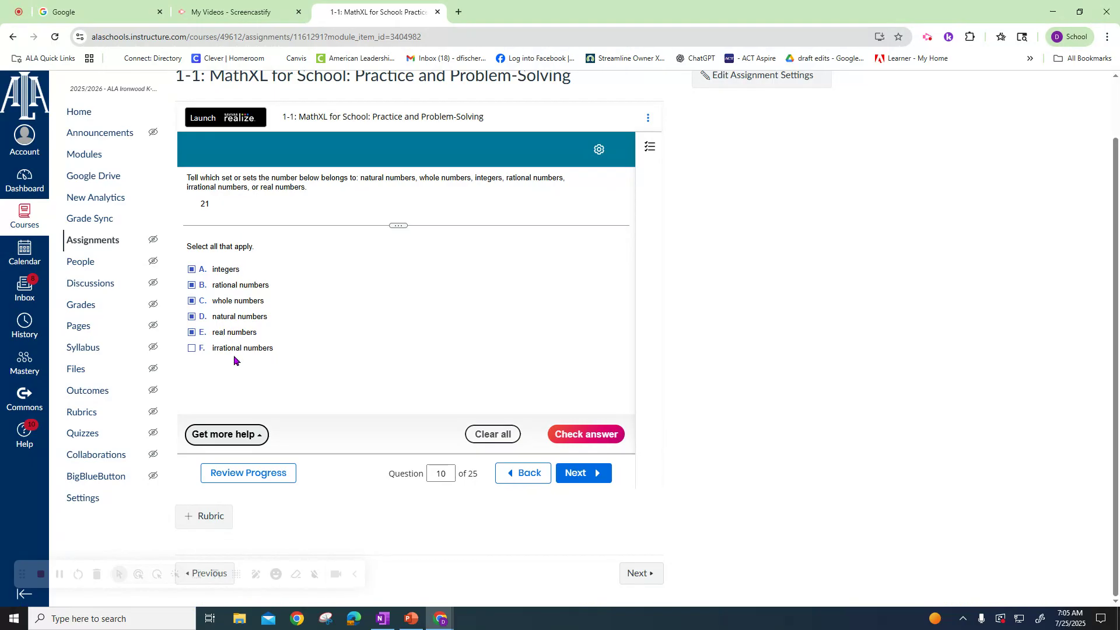
- Open the textbook help for question 10, enlarge it to 110%, examine the Real Numbers diagram in Example 2 and minimize the window
{"action": "left_click", "coordinate": [228, 438]}
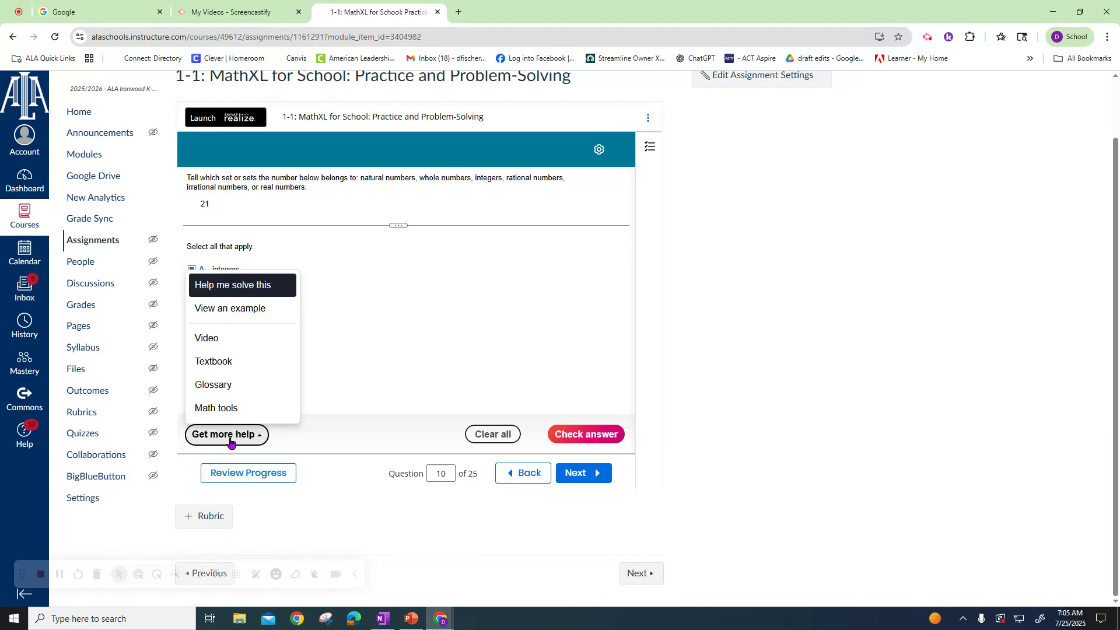
{"action": "left_click", "coordinate": [216, 361]}
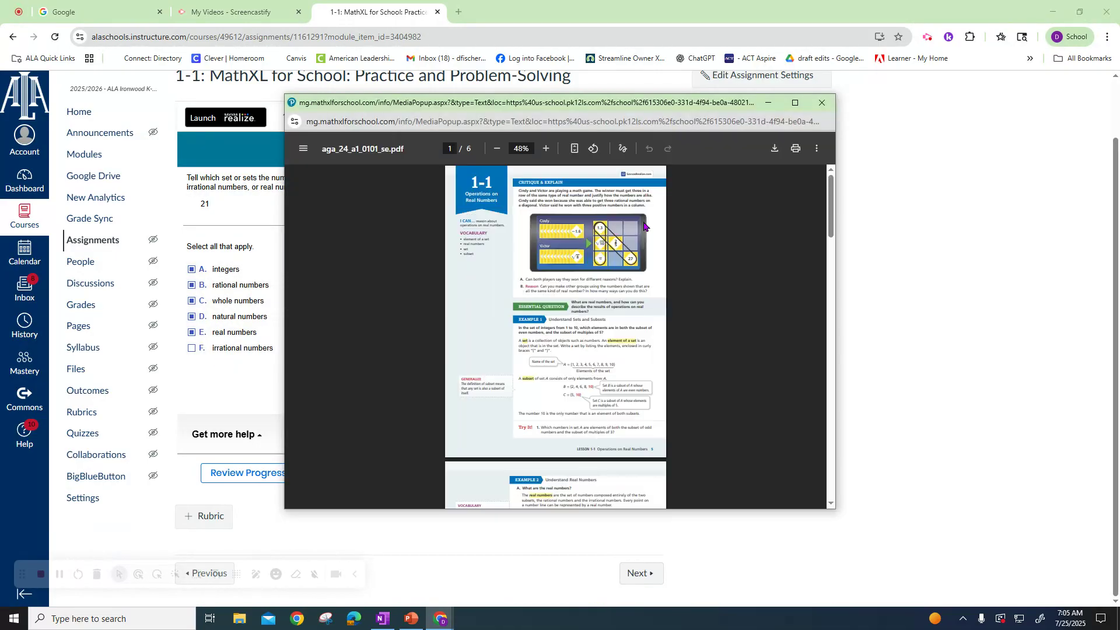
{"action": "left_click", "coordinate": [794, 102]}
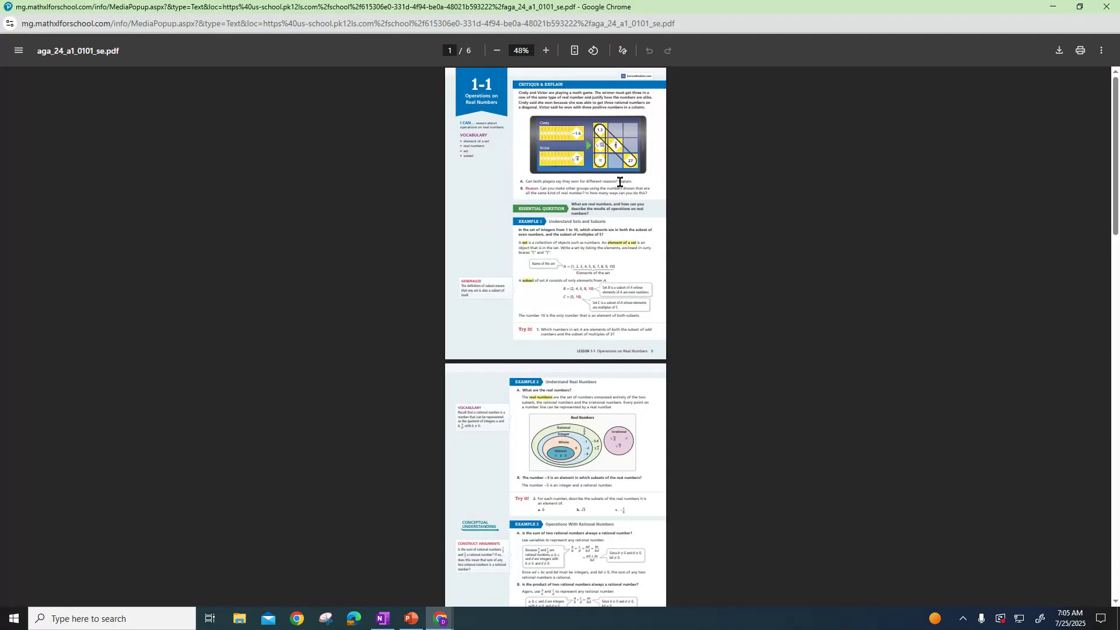
{"action": "left_click", "coordinate": [546, 51]}
{"action": "left_click", "coordinate": [546, 51]}
{"action": "left_click", "coordinate": [546, 51]}
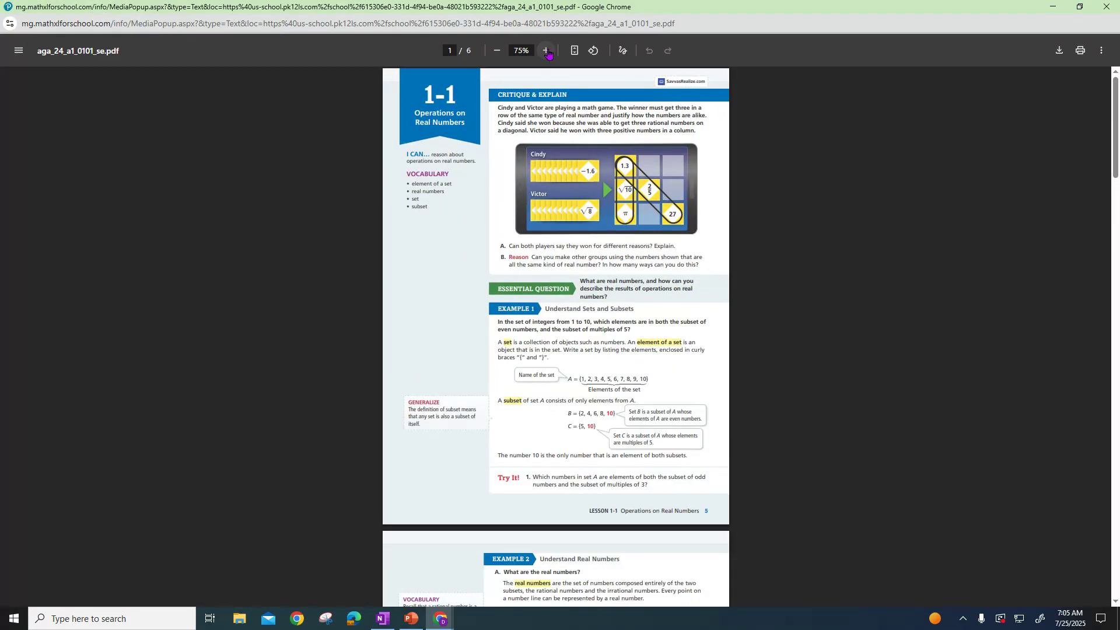
{"action": "left_click", "coordinate": [547, 51]}
{"action": "left_click", "coordinate": [547, 51]}
{"action": "left_click", "coordinate": [546, 51]}
{"action": "left_click", "coordinate": [546, 50]}
{"action": "scroll", "coordinate": [601, 331], "scroll_direction": "down", "scroll_amount": 4}
{"action": "scroll", "coordinate": [601, 332], "scroll_direction": "down", "scroll_amount": 9}
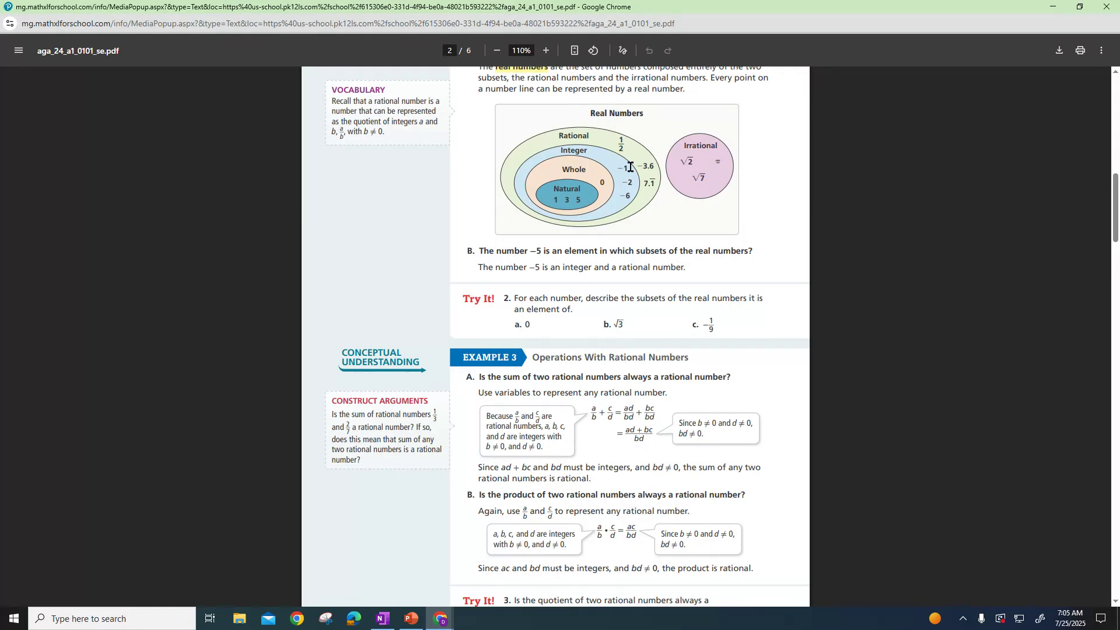
{"action": "left_click", "coordinate": [1057, 10]}
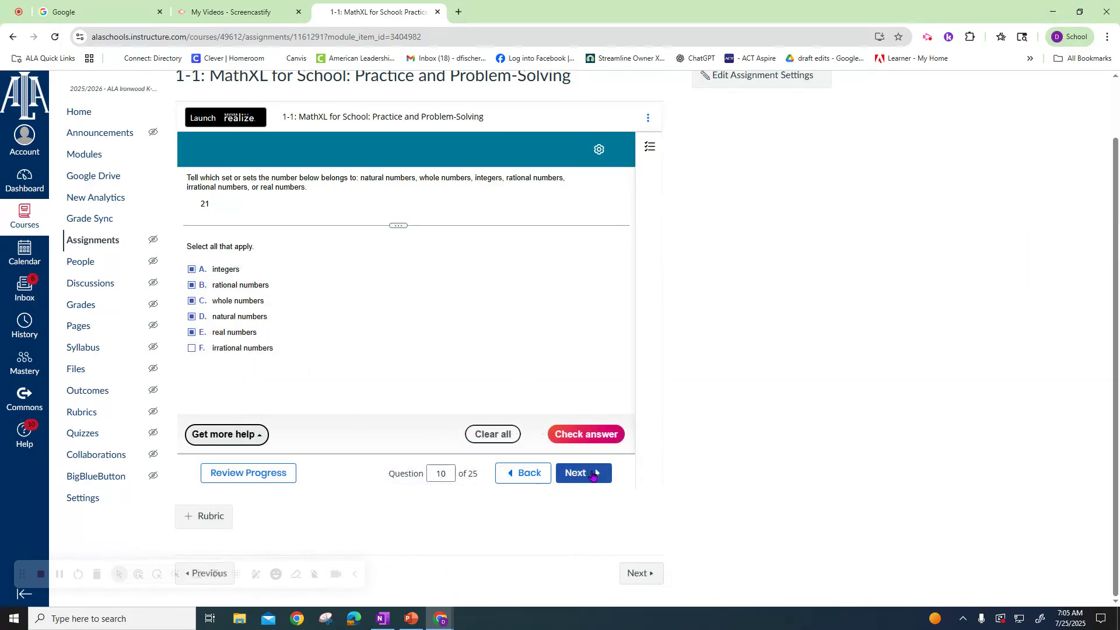
- Check the answer to question 10, dismiss the feedback and advance to question 11
{"action": "left_click", "coordinate": [591, 437]}
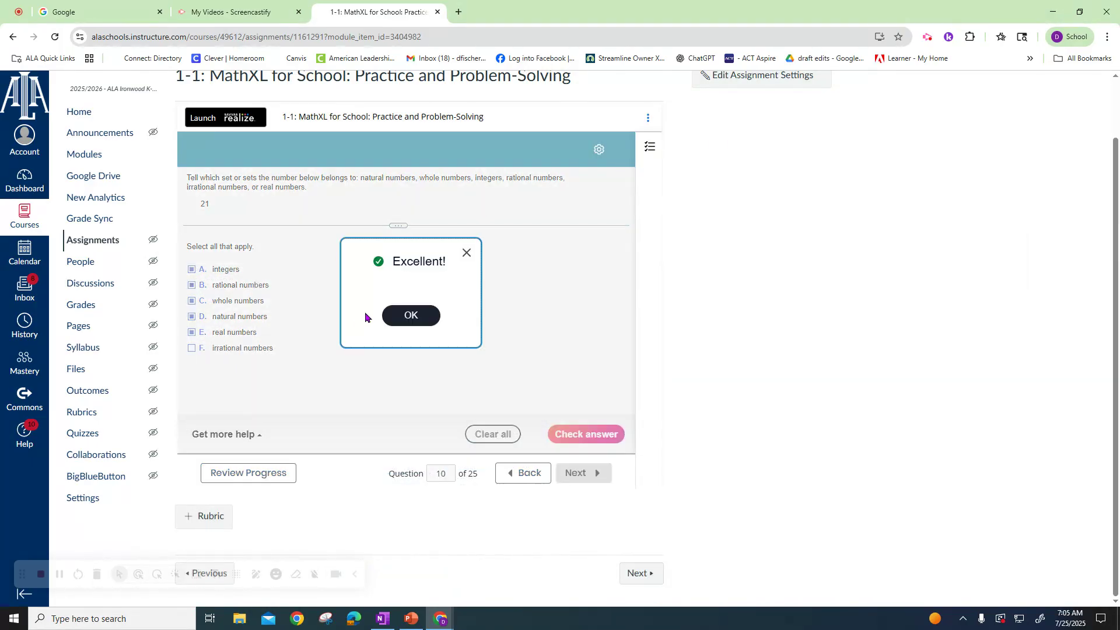
{"action": "left_click", "coordinate": [386, 319]}
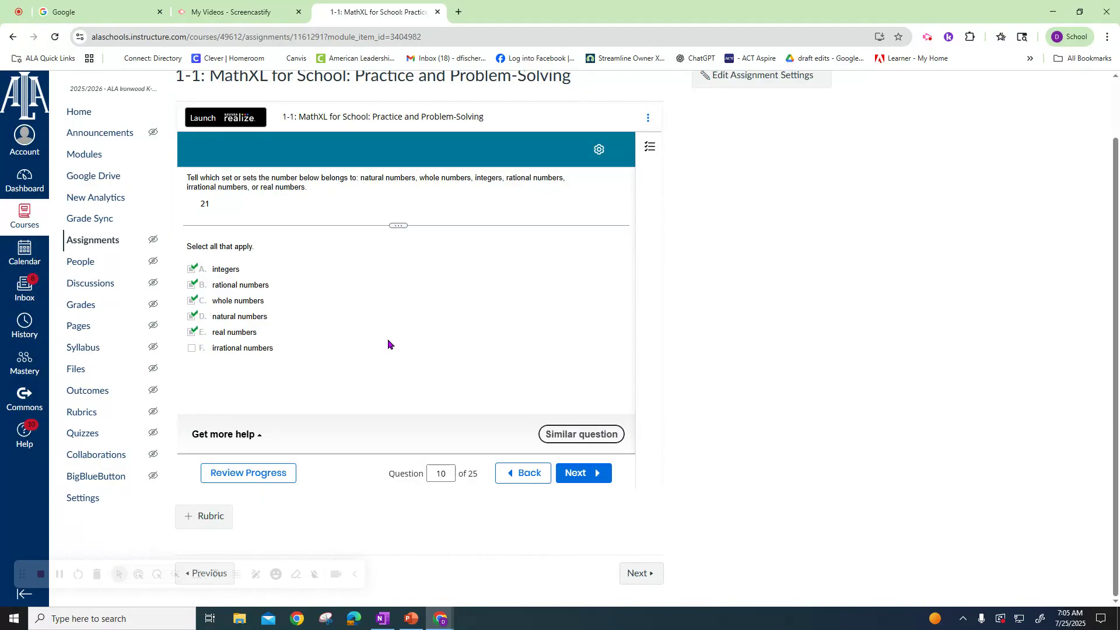
{"action": "left_click", "coordinate": [581, 474]}
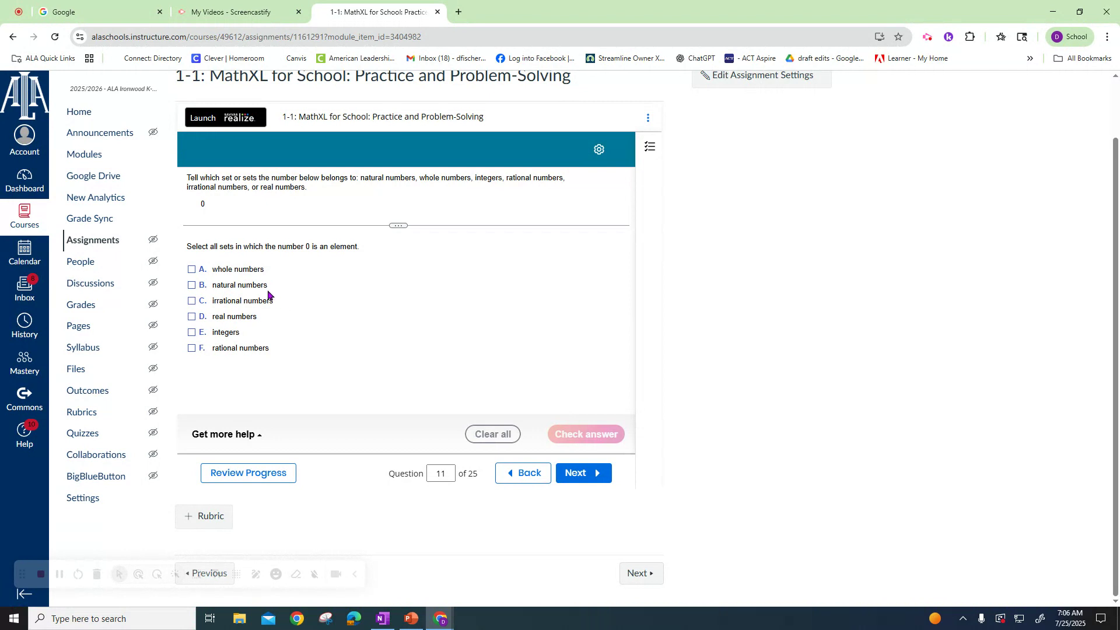
- Answer question 11 for the number 0 with real numbers, whole numbers, integers and rational numbers, and check the answer
{"action": "left_click", "coordinate": [190, 317]}
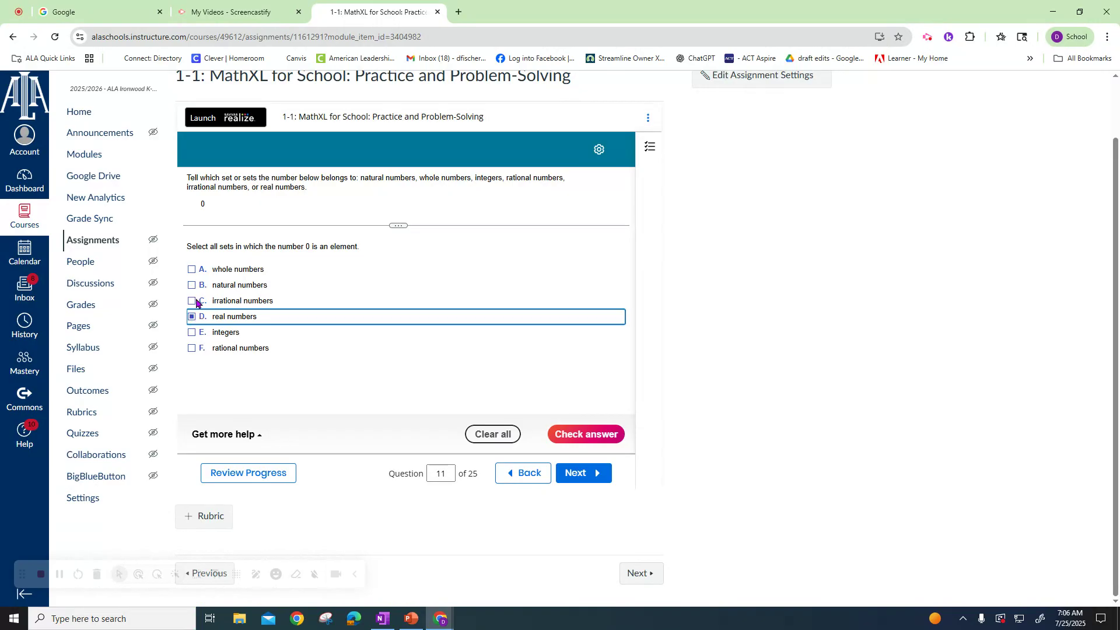
{"action": "left_click", "coordinate": [192, 270]}
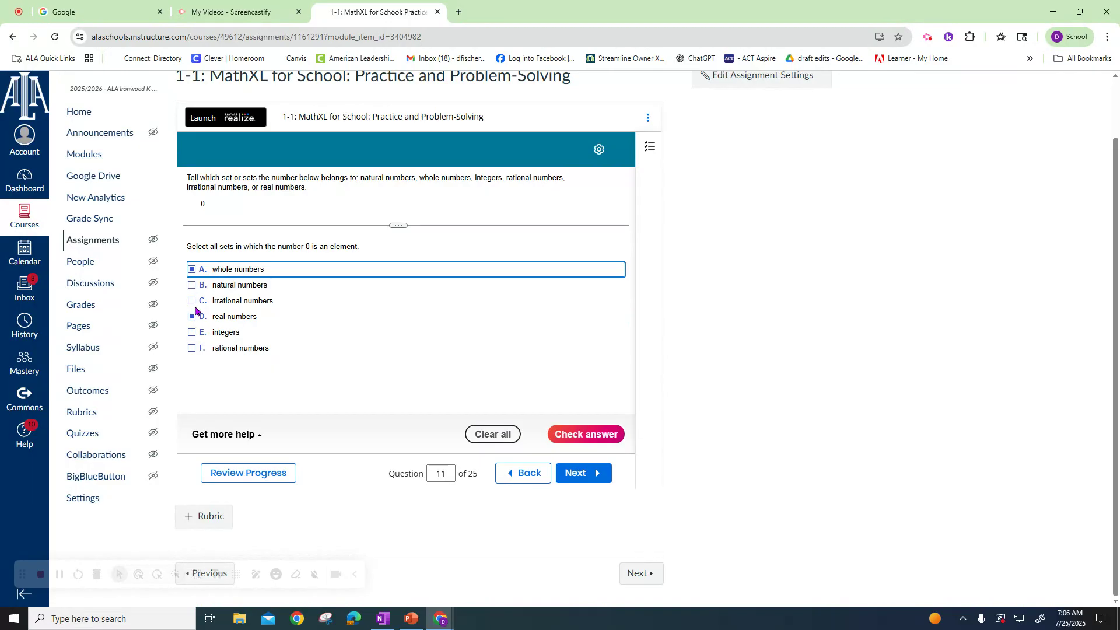
{"action": "left_click", "coordinate": [192, 332]}
{"action": "left_click", "coordinate": [192, 350]}
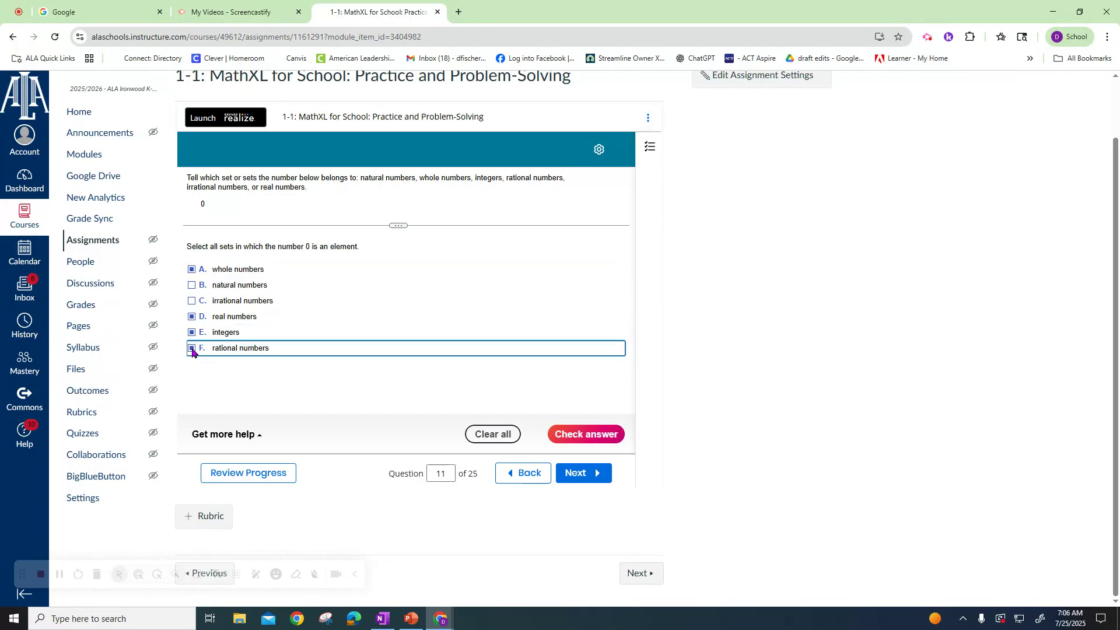
{"action": "left_click", "coordinate": [574, 434]}
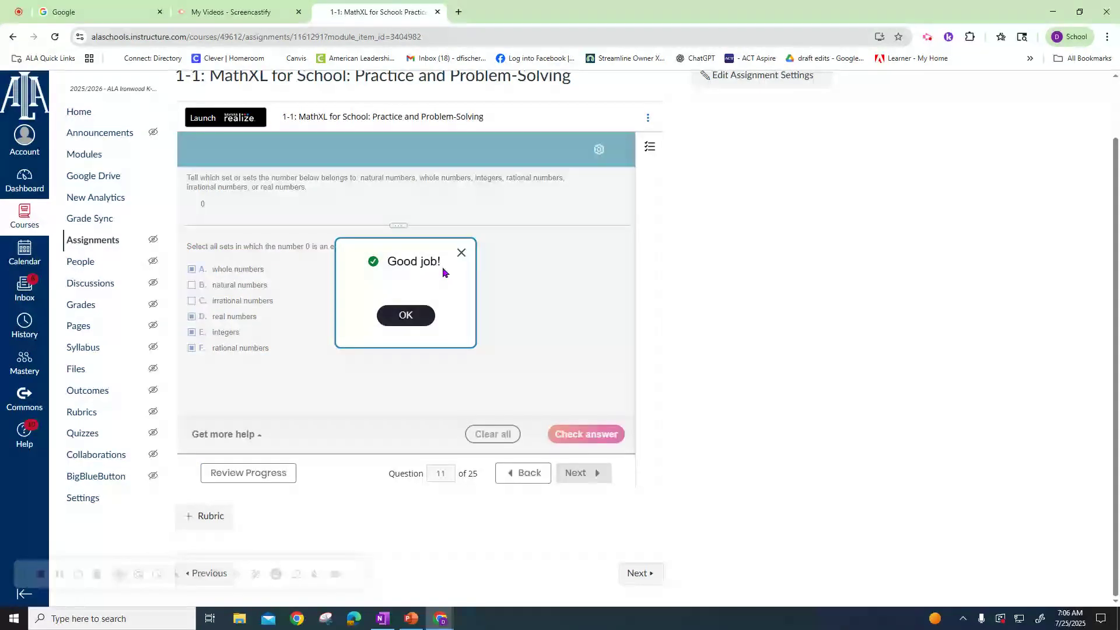
{"action": "left_click", "coordinate": [417, 317]}
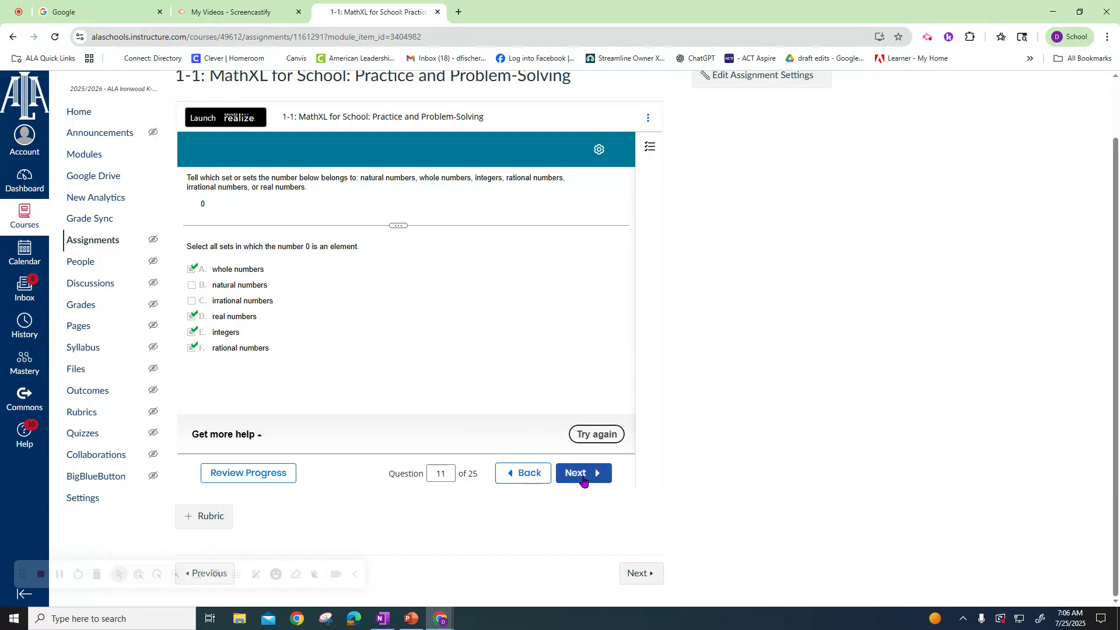
- Advance to question 13, open the progress review and check the answered status of all questions down to question 25
{"action": "left_click", "coordinate": [581, 476]}
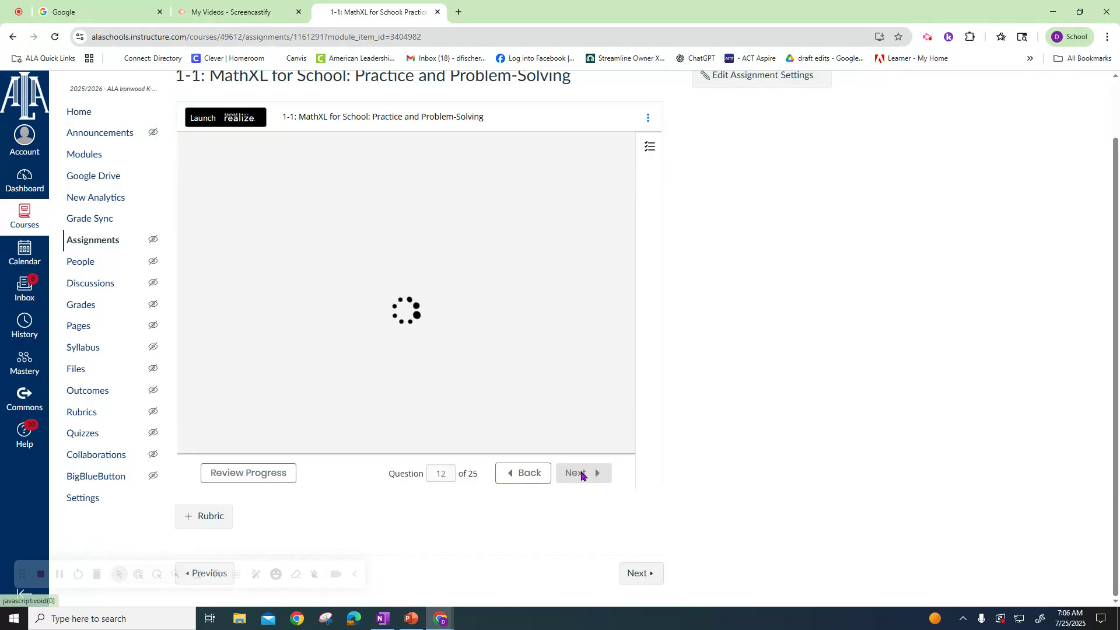
{"action": "left_click", "coordinate": [581, 476]}
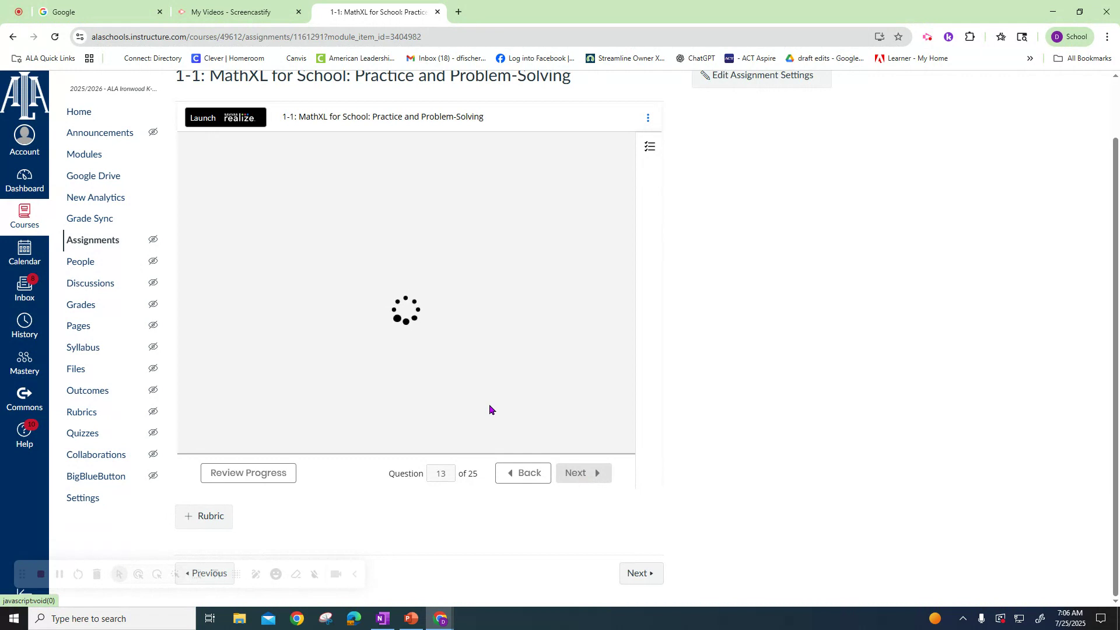
{"action": "left_click", "coordinate": [225, 473]}
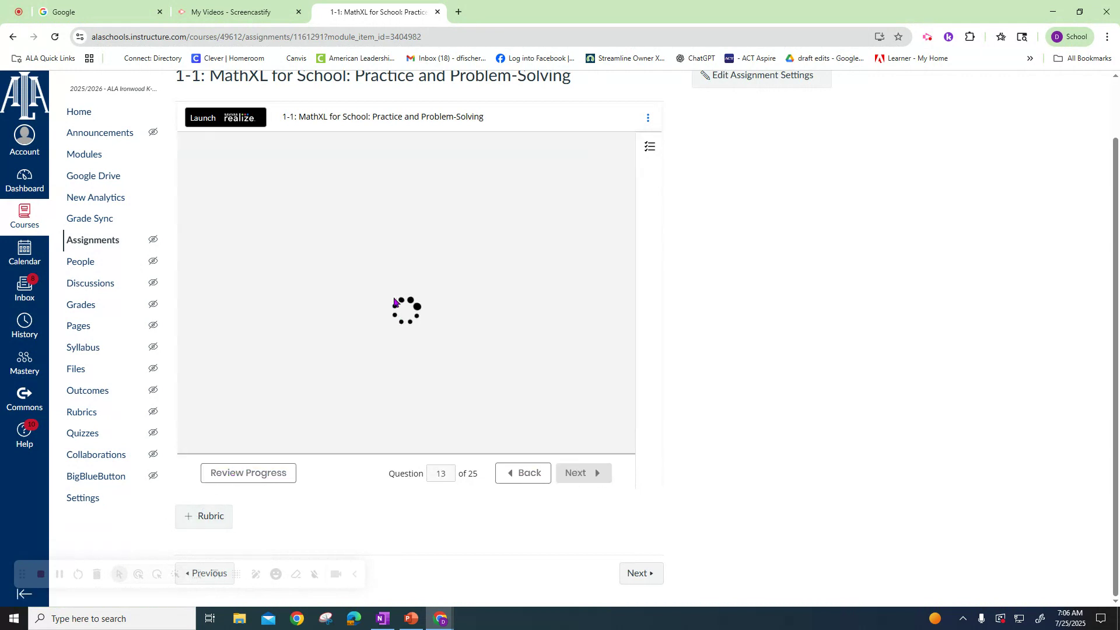
{"action": "scroll", "coordinate": [396, 285], "scroll_direction": "down", "scroll_amount": 10}
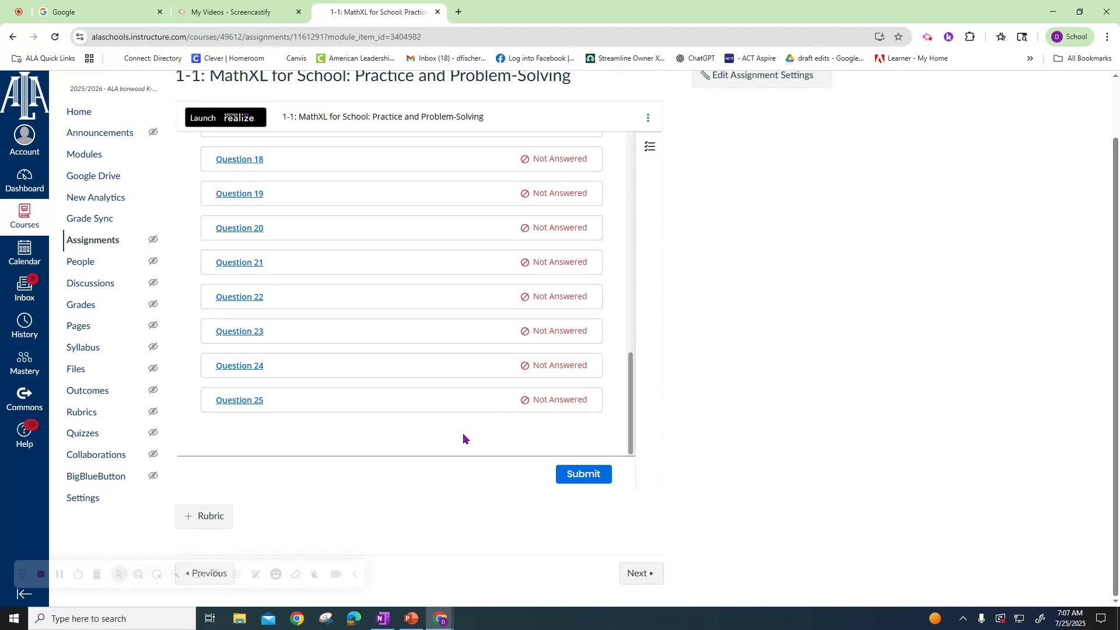
{"action": "scroll", "coordinate": [463, 433], "scroll_direction": "up", "scroll_amount": 10}
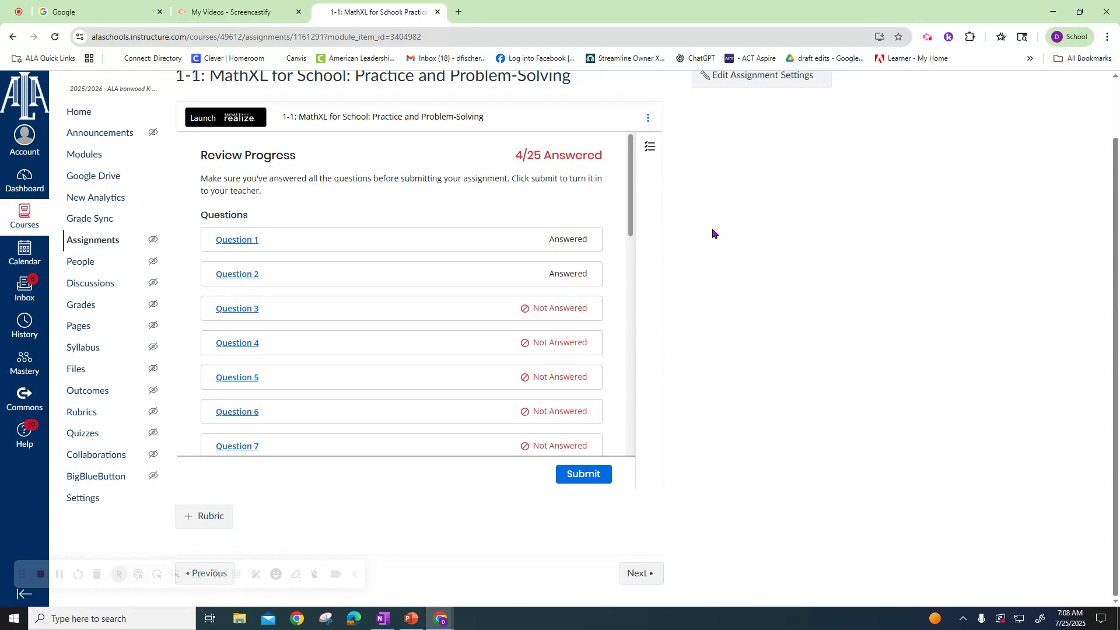
{"action": "left_click_drag", "start_coordinate": [633, 200], "coordinate": [630, 427]}
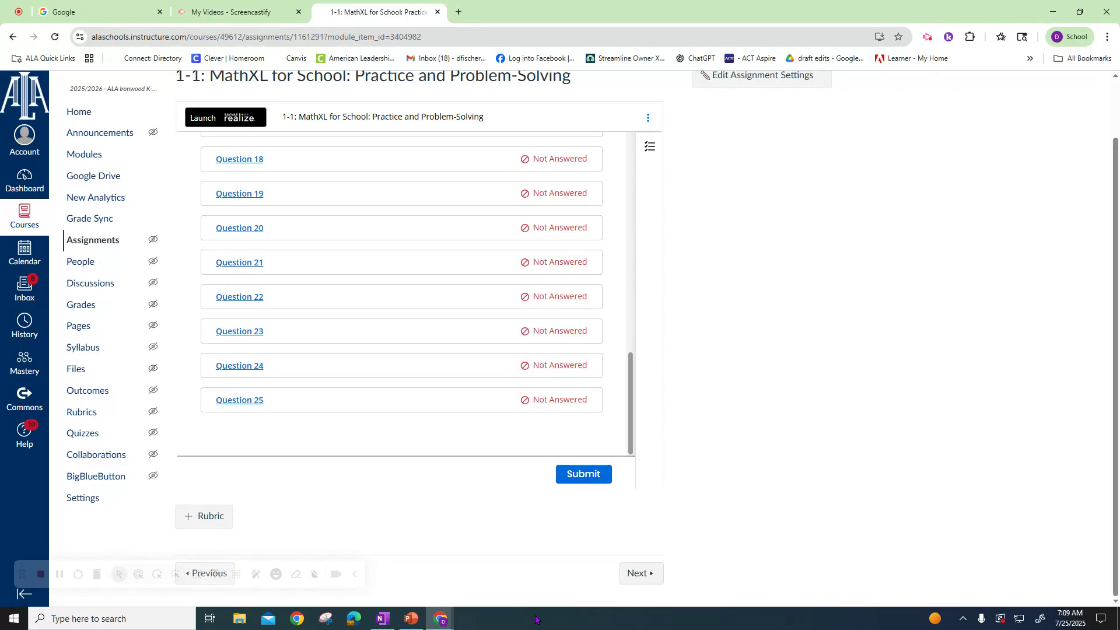
{"action": "left_click", "coordinate": [228, 11]}
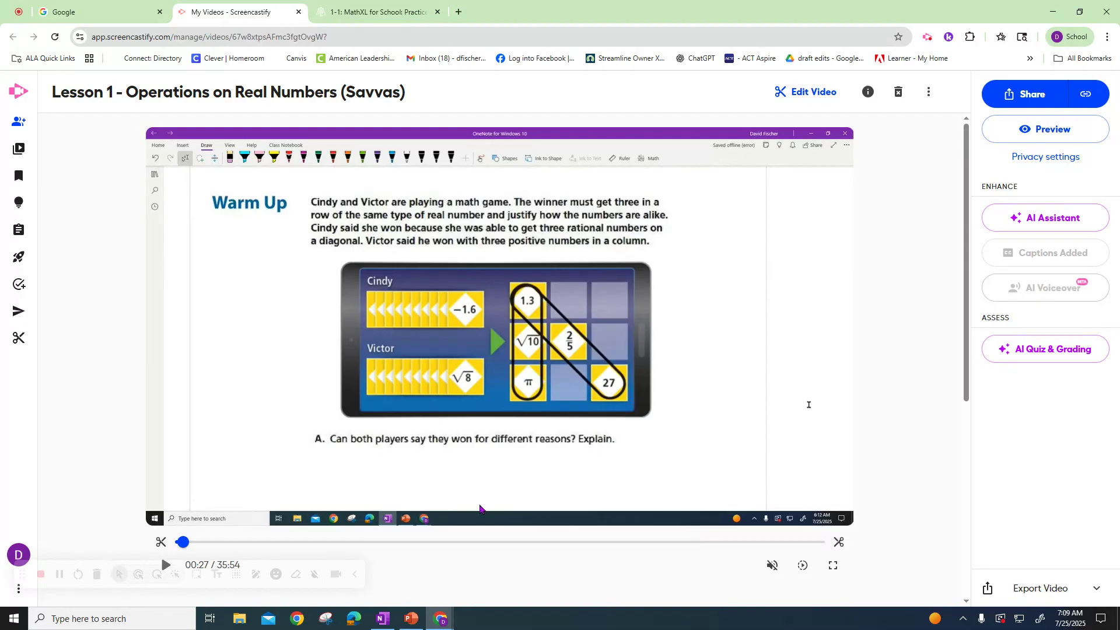
{"action": "left_click", "coordinate": [88, 12]}
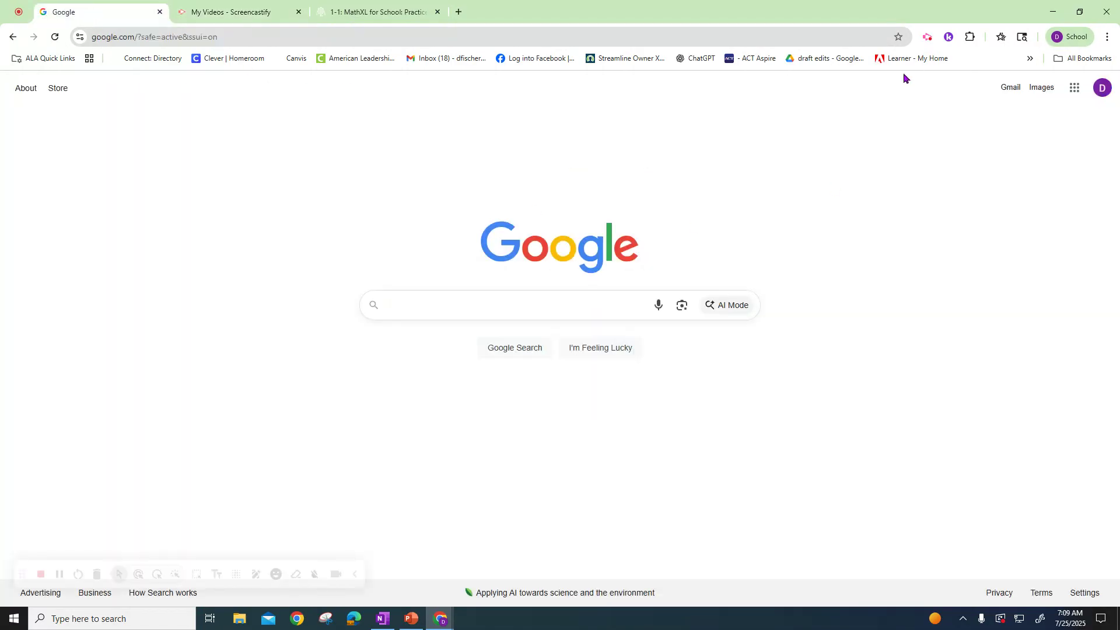